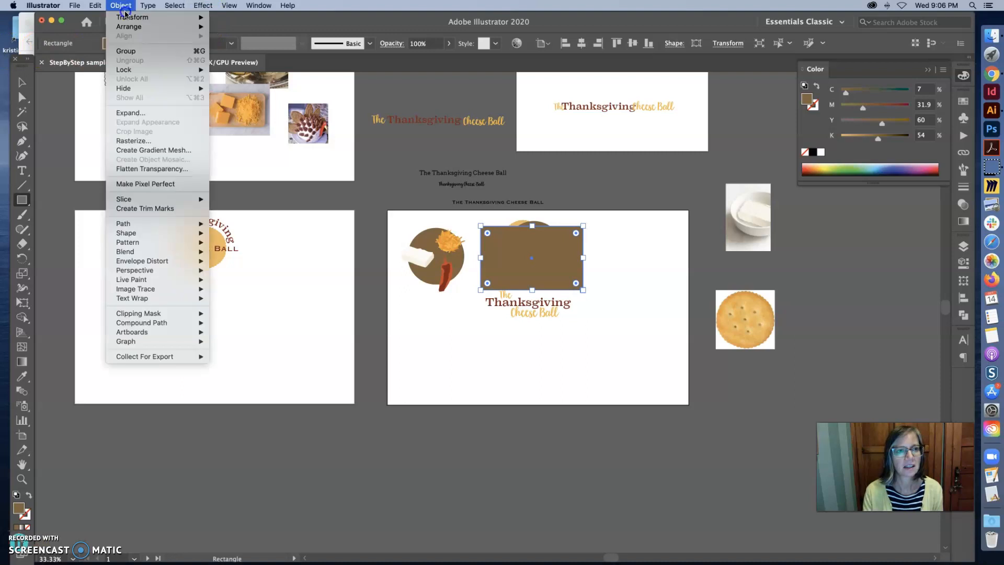
Send the brown rectangle to the back and move the cracker drawing onto its left half
left_click(239, 54)
left_click(22, 82)
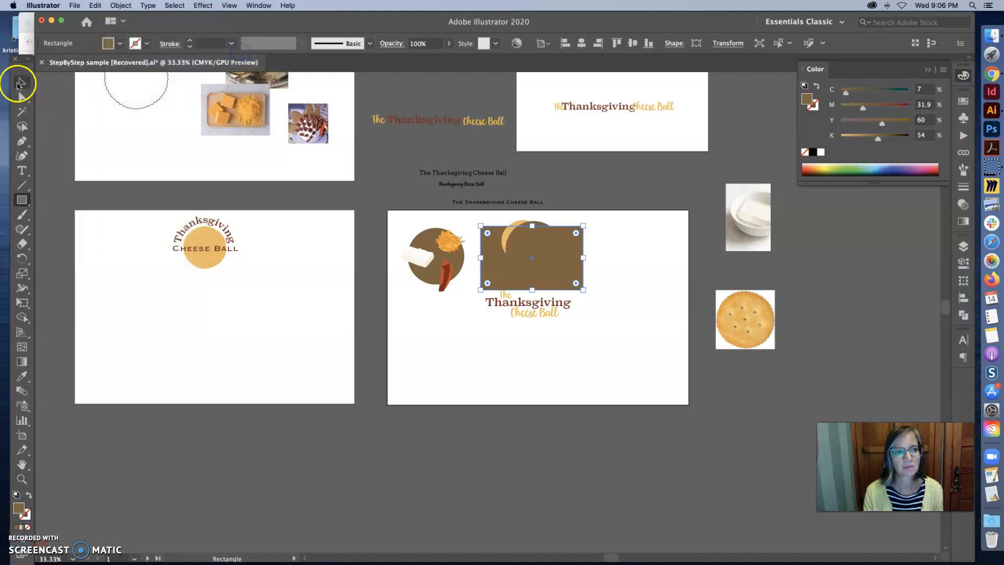
left_click(539, 238)
left_click_drag(539, 238, 517, 257)
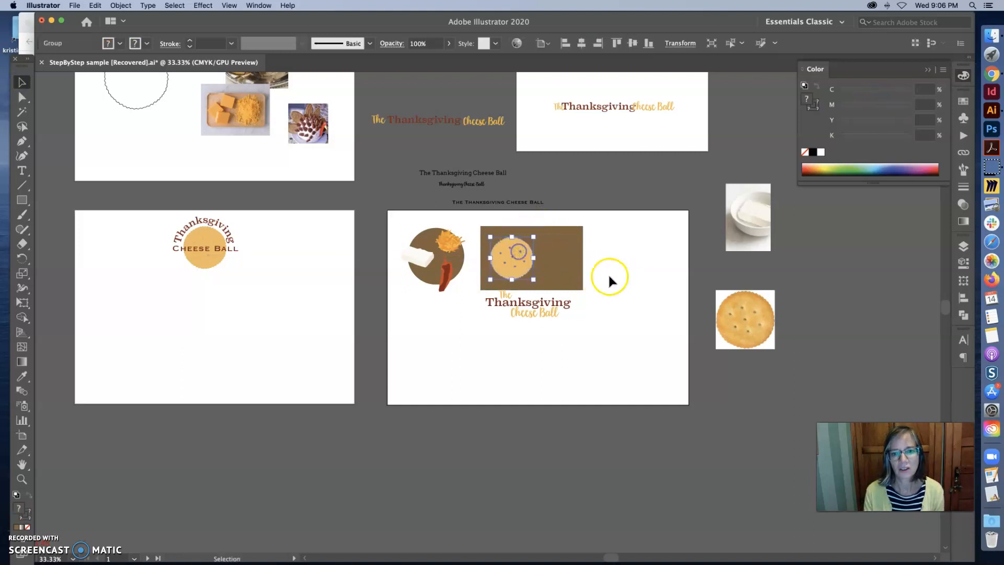
Enlarge the turkey cheese ball photo and move it up between the artboards, then shift the cracker slightly within the brown rectangle
left_click_drag(301, 126, 446, 266)
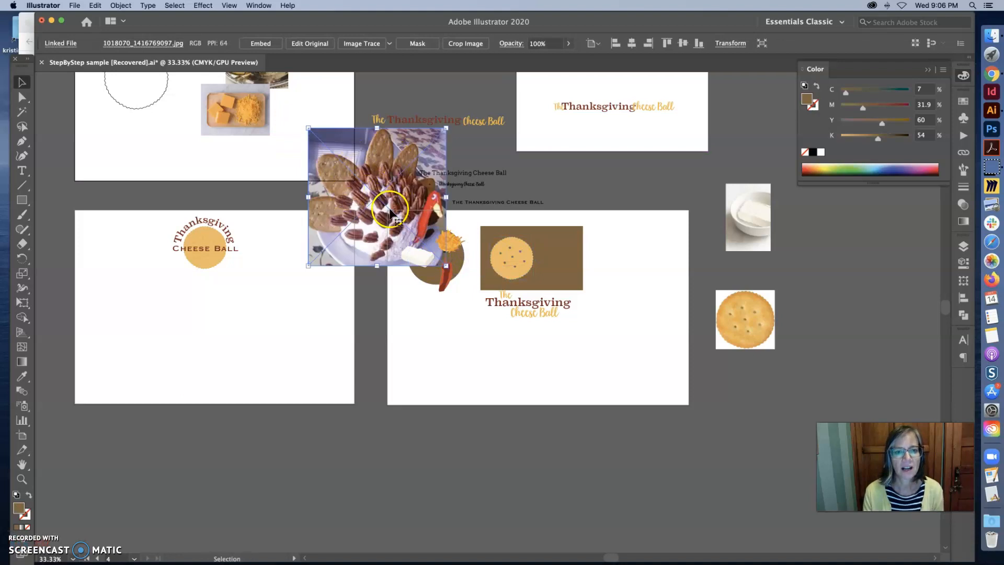
left_click_drag(391, 210, 349, 165)
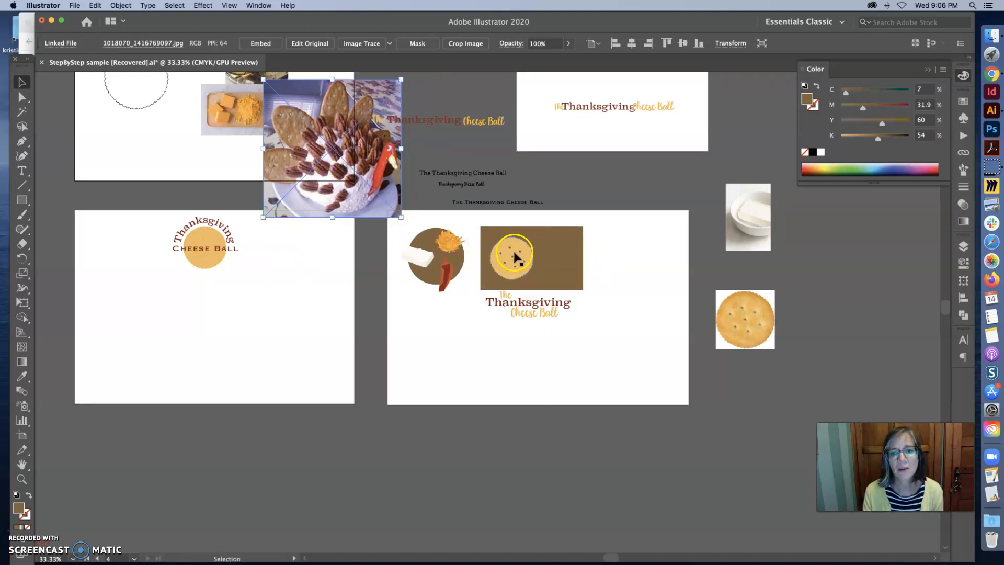
mouse_move(515, 257)
left_mouse_down()
mouse_move(540, 254)
mouse_move(521, 253)
left_mouse_up()
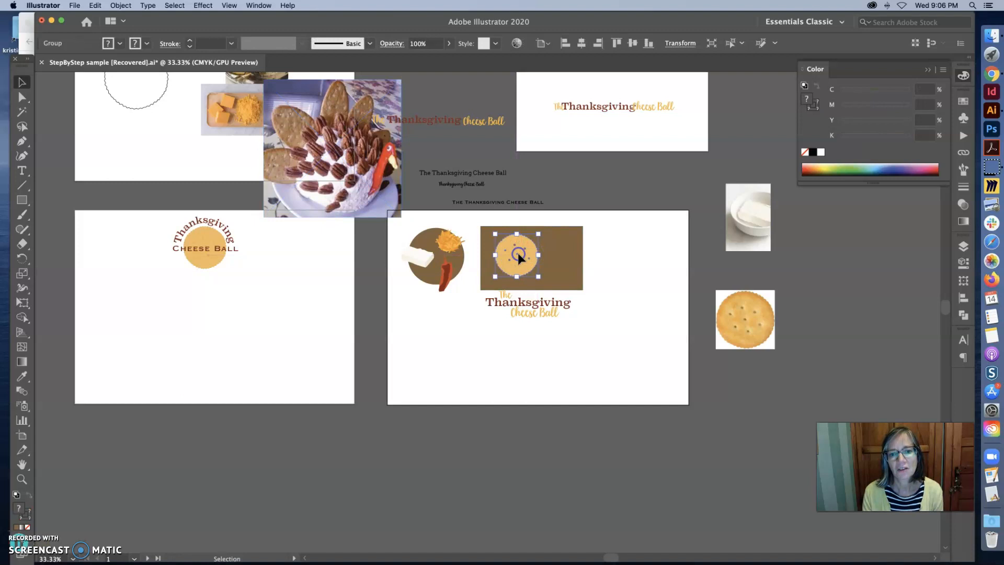
Place a duplicate of the brown circle to the right of the rectangle and slightly reduce the rectangle's size
left_click(460, 260)
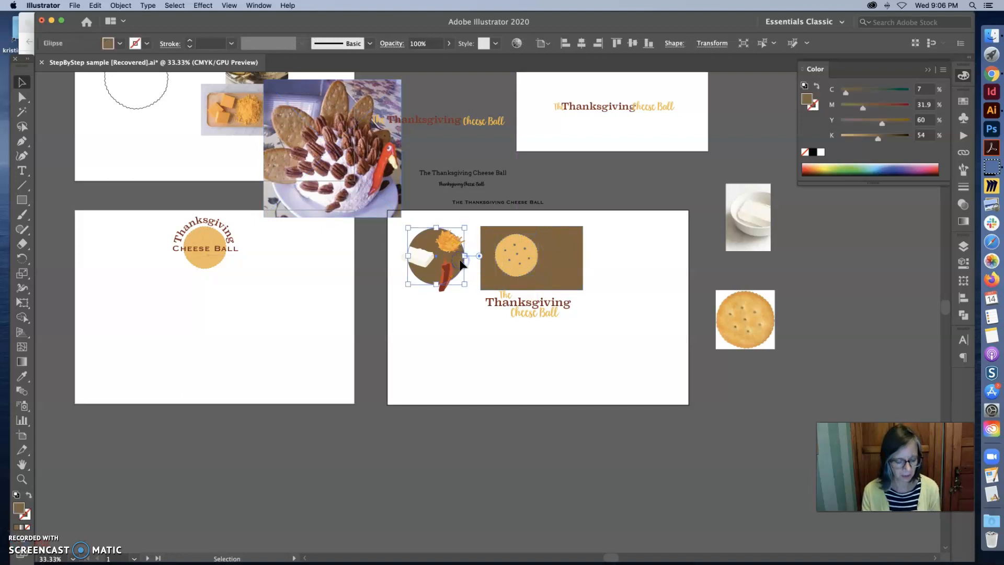
key("super+v")
left_click_drag(473, 324, 579, 281)
left_click(555, 285)
left_click(523, 302)
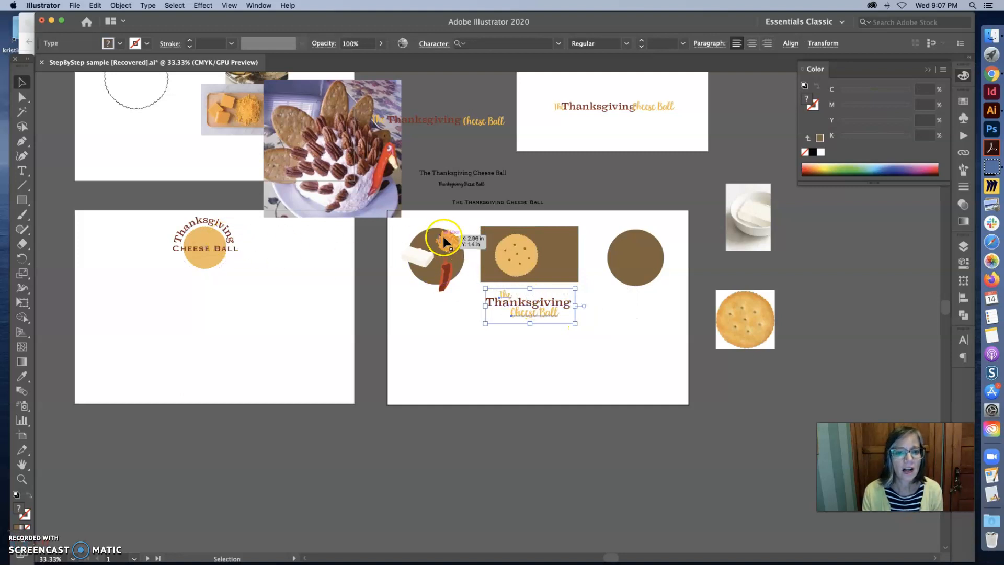
Paste three copies of the plain brown circle onto the artboard with the arched Thanksgiving Cheese Ball logo
left_click(613, 258)
key("super+c")
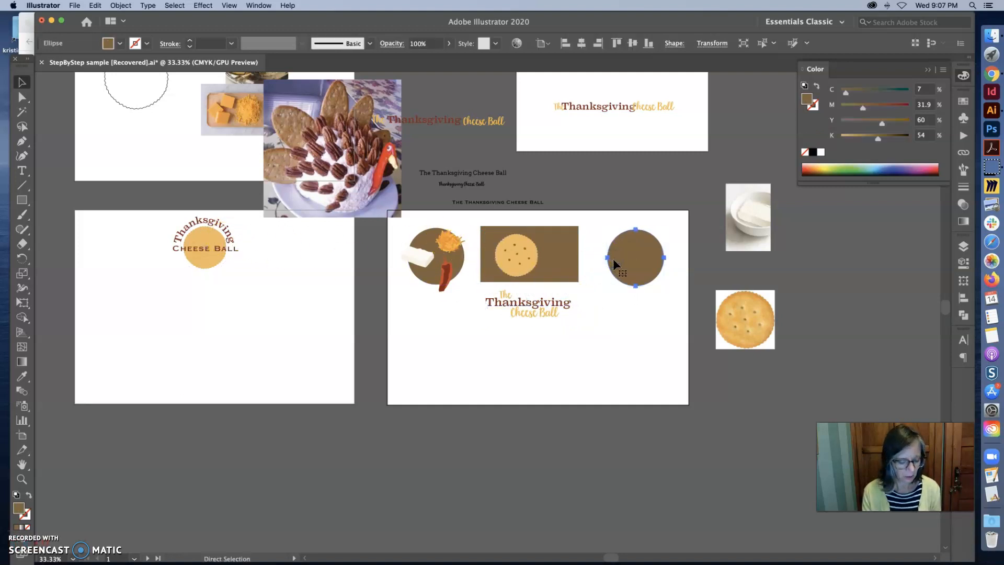
key("super+v")
left_click_drag(489, 322, 128, 291)
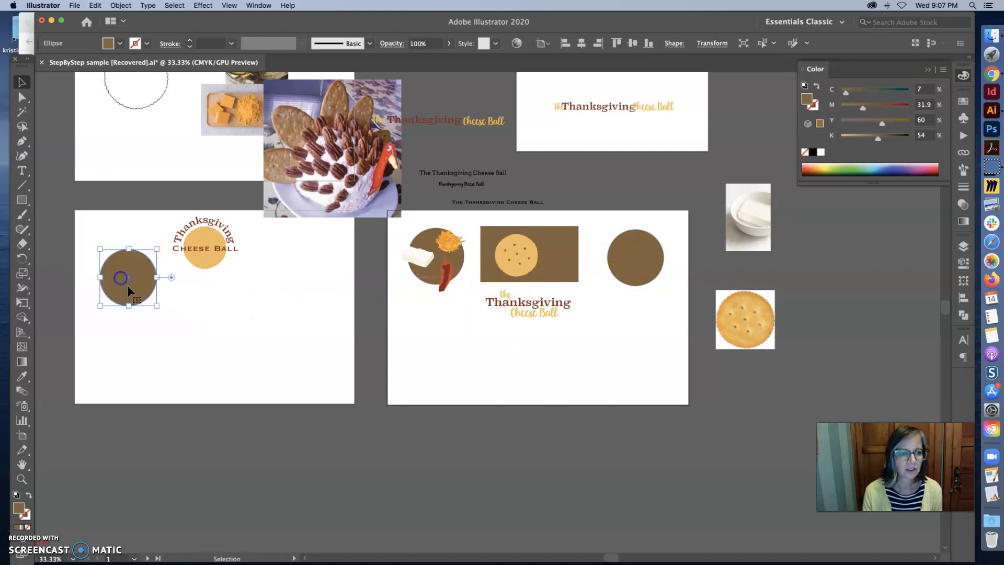
key("super+v")
left_click_drag(489, 313, 272, 276)
left_click_drag(478, 330, 204, 366)
Arrange the pasted circles in a staggered wave below the arched logo and add a fourth at the artboard's lower right
left_click(224, 354)
left_click_drag(142, 289, 131, 280)
left_click_drag(201, 349, 169, 307)
left_click_drag(275, 288, 250, 306)
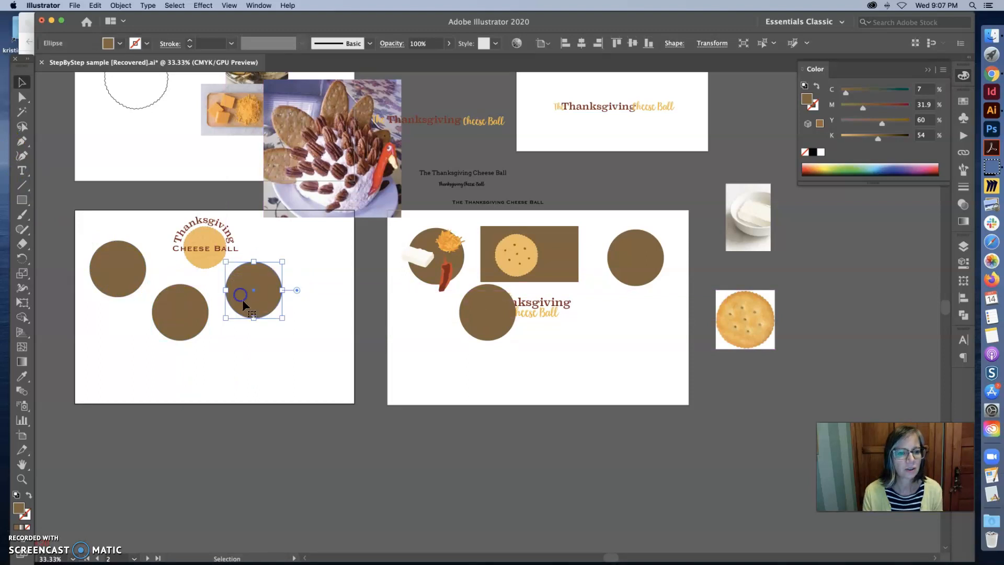
left_click_drag(477, 319, 306, 351)
Draw a smooth curved path with the Pen tool through the four brown circles, ending below and left of the last one
left_click(22, 141)
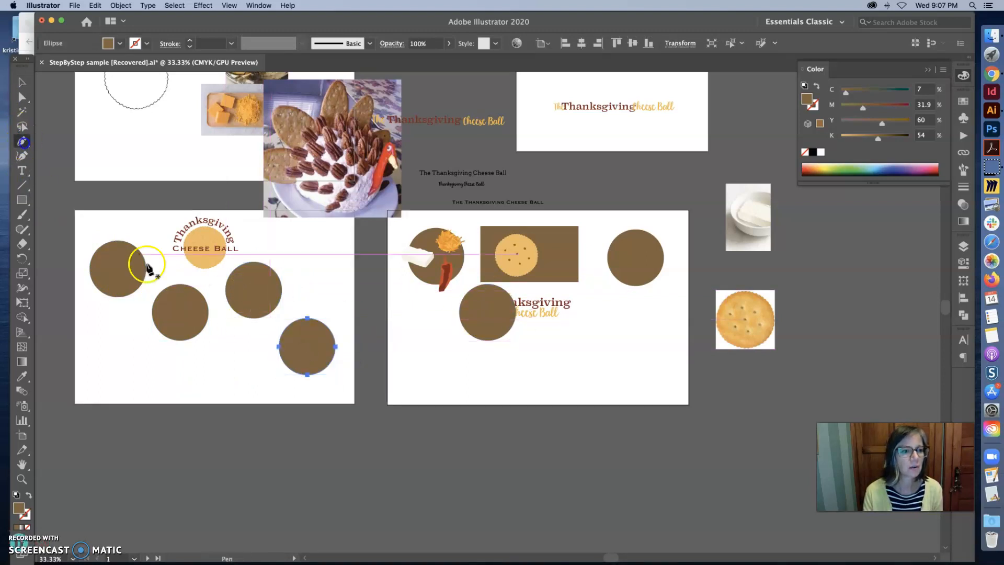
left_click_drag(123, 268, 130, 279)
left_click_drag(172, 312, 192, 313)
left_click_drag(244, 291, 261, 291)
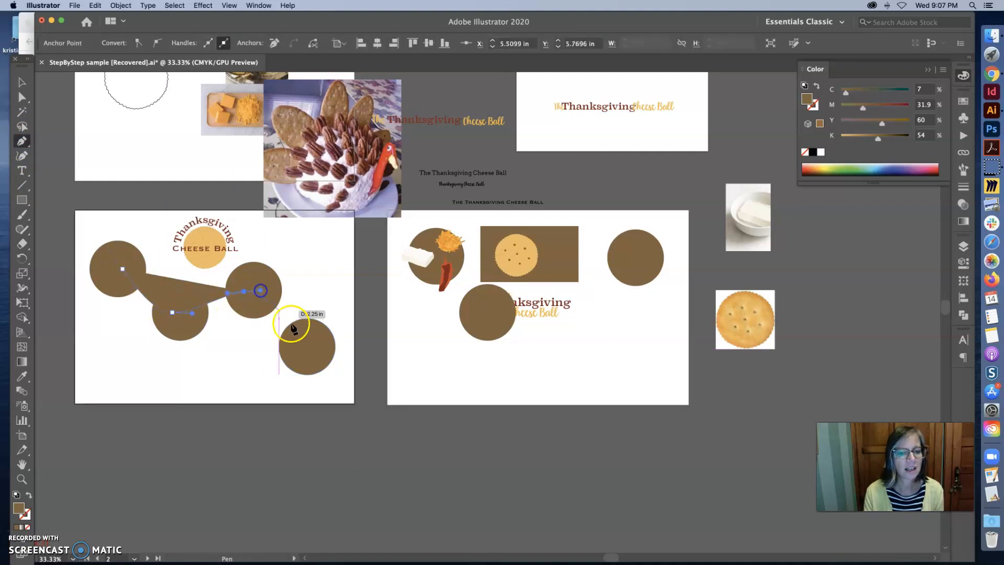
left_click_drag(307, 336, 309, 357)
left_click_drag(249, 385, 212, 376)
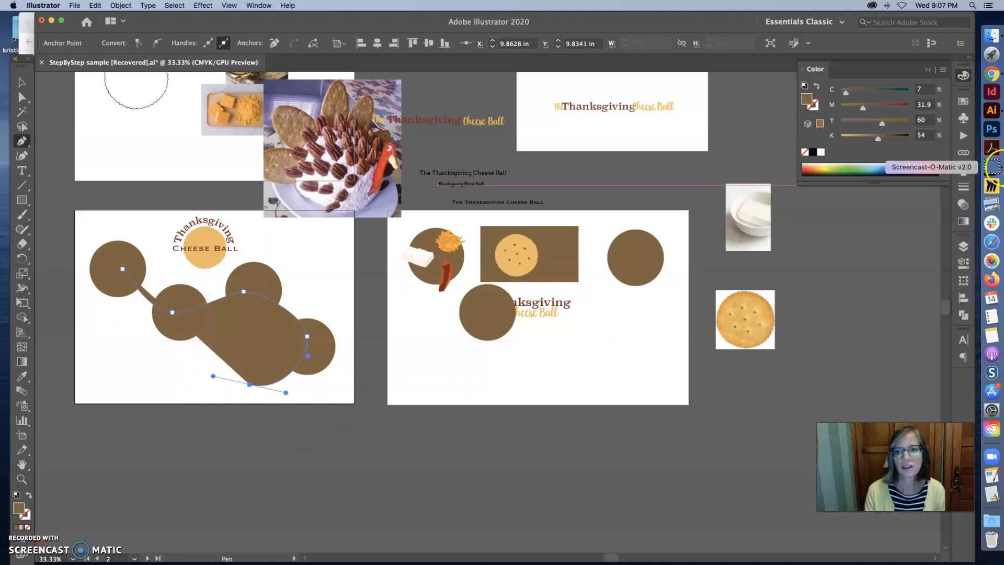
Swap the curved path's fill and stroke colors and set the stroke's magenta to 84%
left_click(813, 106)
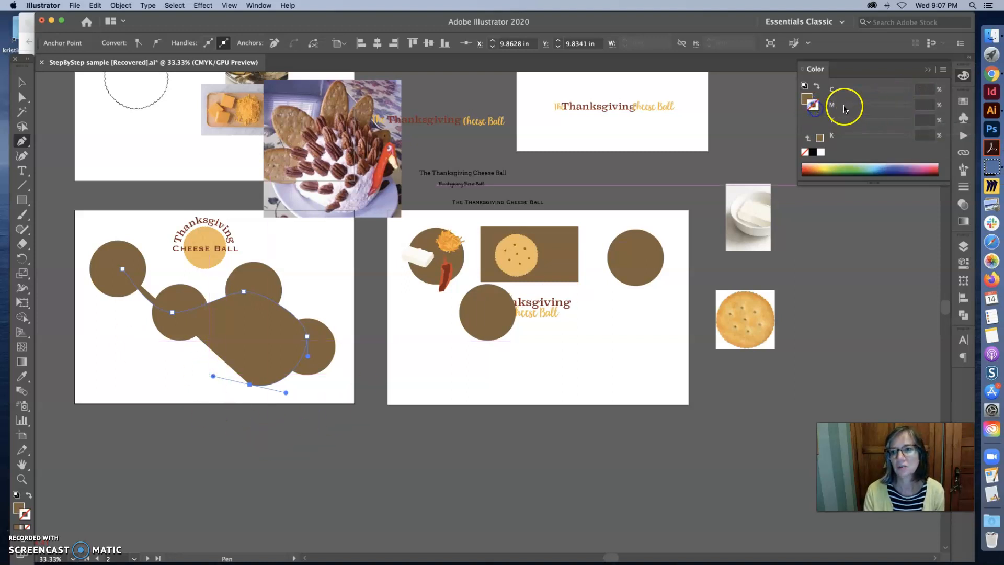
left_click(819, 88)
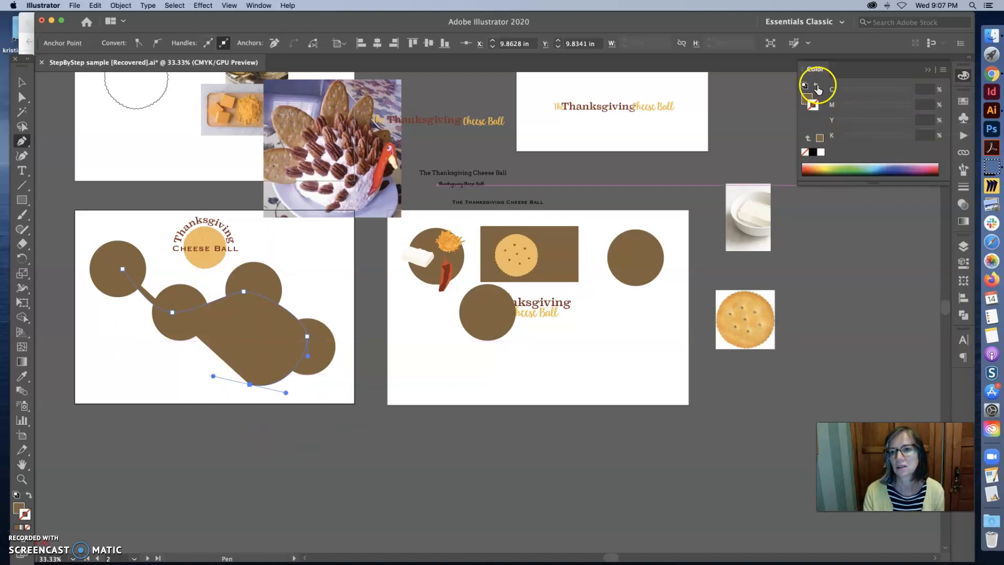
left_click(817, 89)
left_click_drag(863, 109, 898, 108)
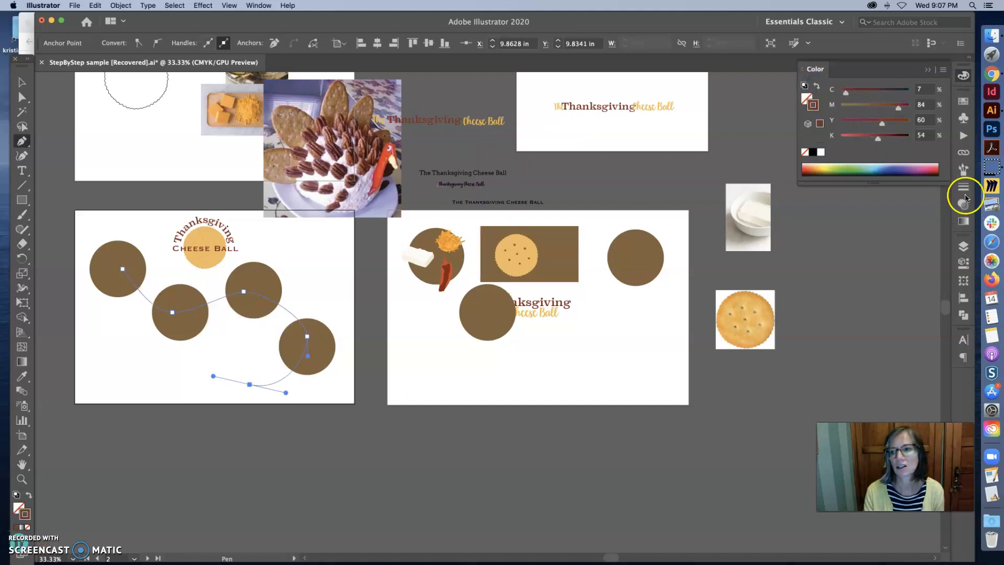
Set the curved path's stroke weight to 10 pt
left_click(963, 186)
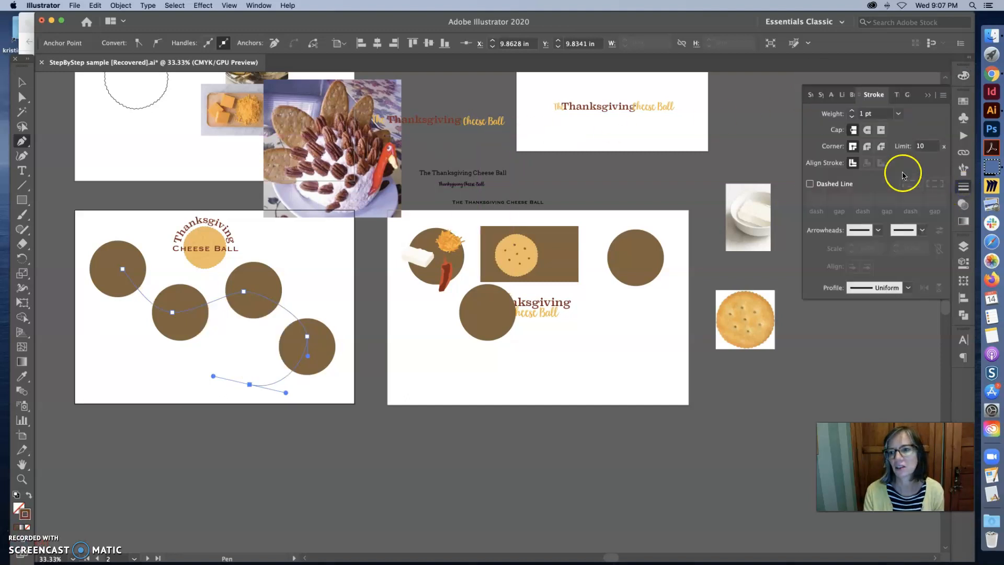
left_click(898, 113)
left_click(912, 206)
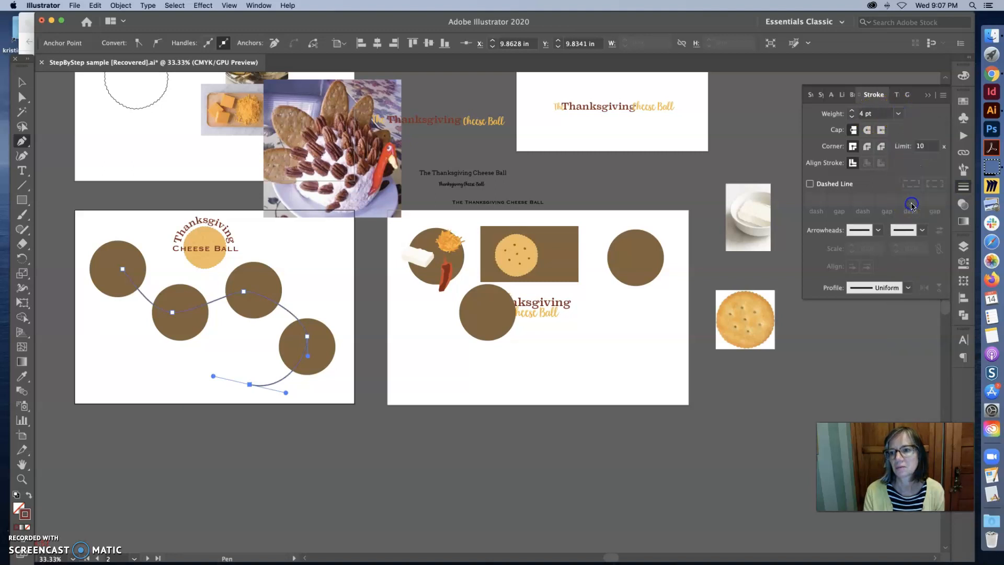
left_click(898, 113)
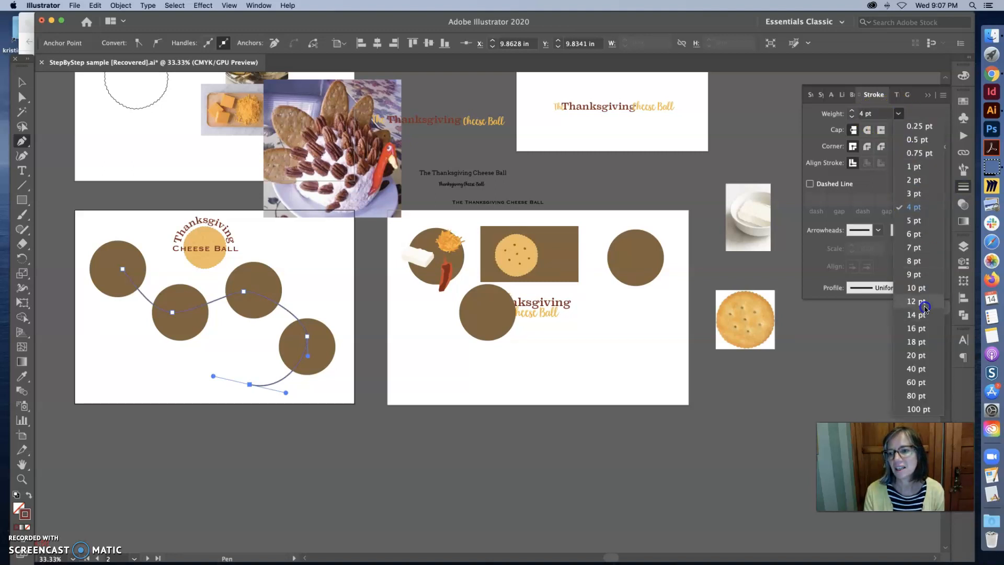
left_click(920, 289)
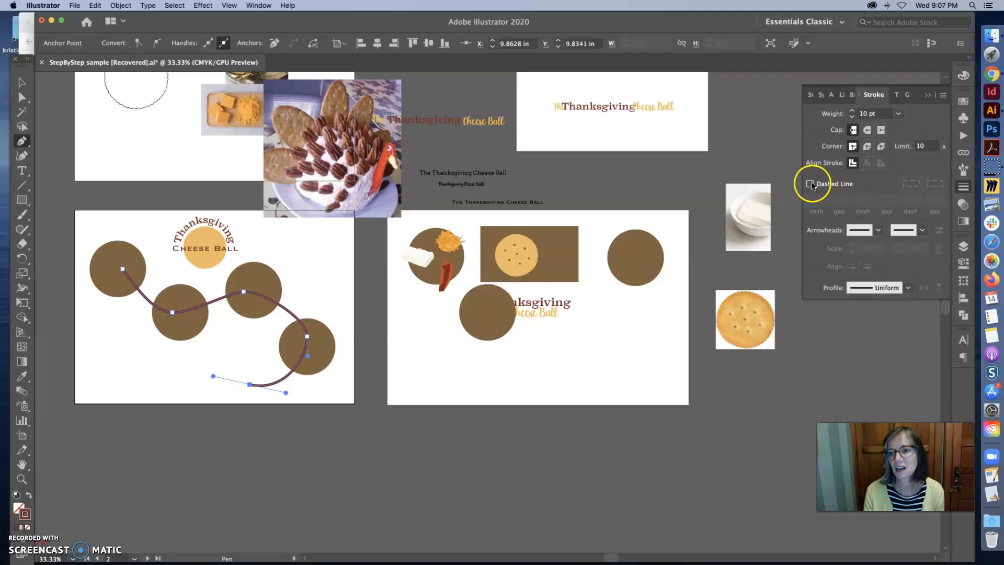
Turn the curved path into a dashed line with a 12 pt dash, 6 pt gap and 12 pt dash
left_click(809, 184)
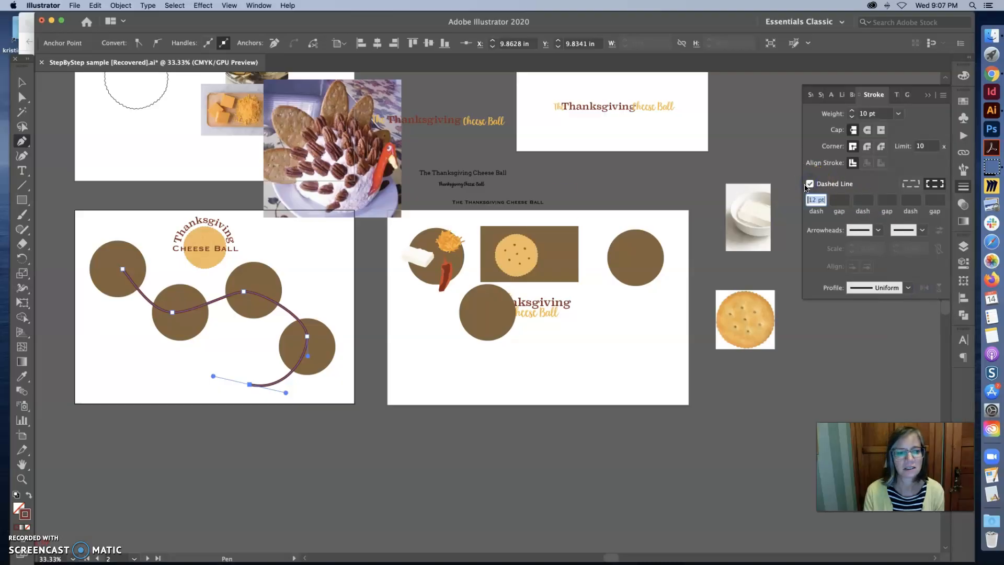
left_click(837, 198)
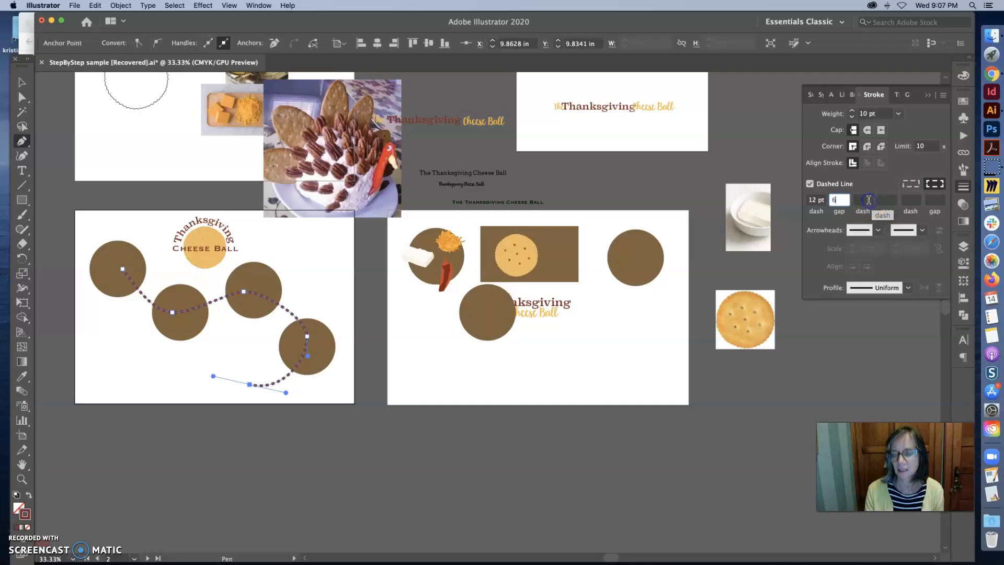
left_click(869, 200)
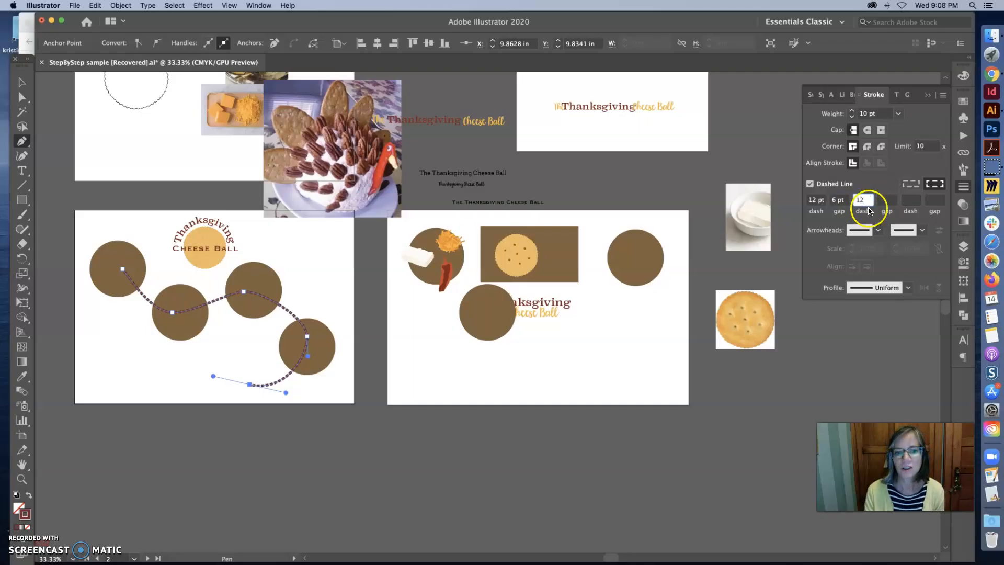
Send the dashed curved path behind the brown circles
left_click(22, 81)
left_click(225, 297)
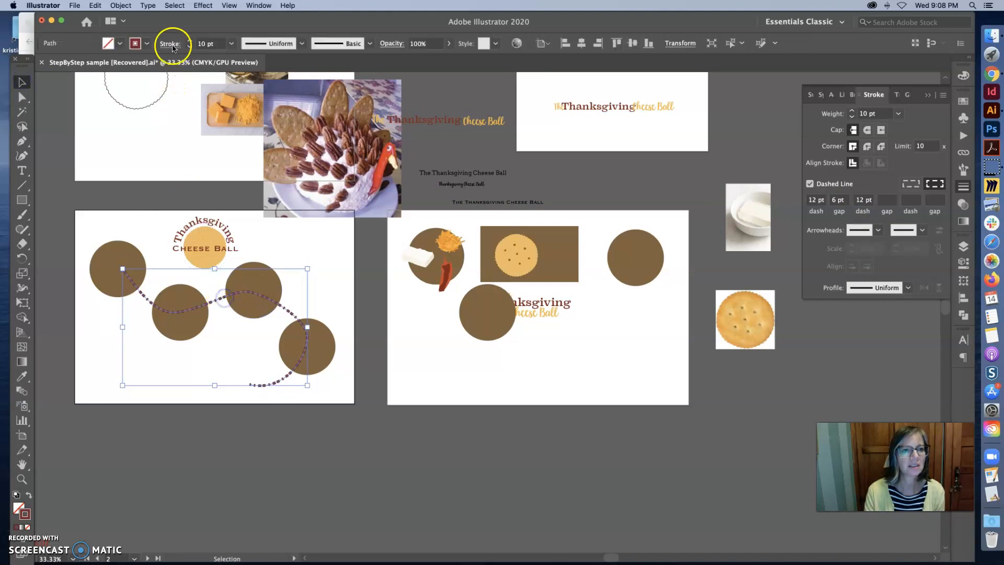
left_click(120, 5)
mouse_move(134, 29)
left_click(258, 49)
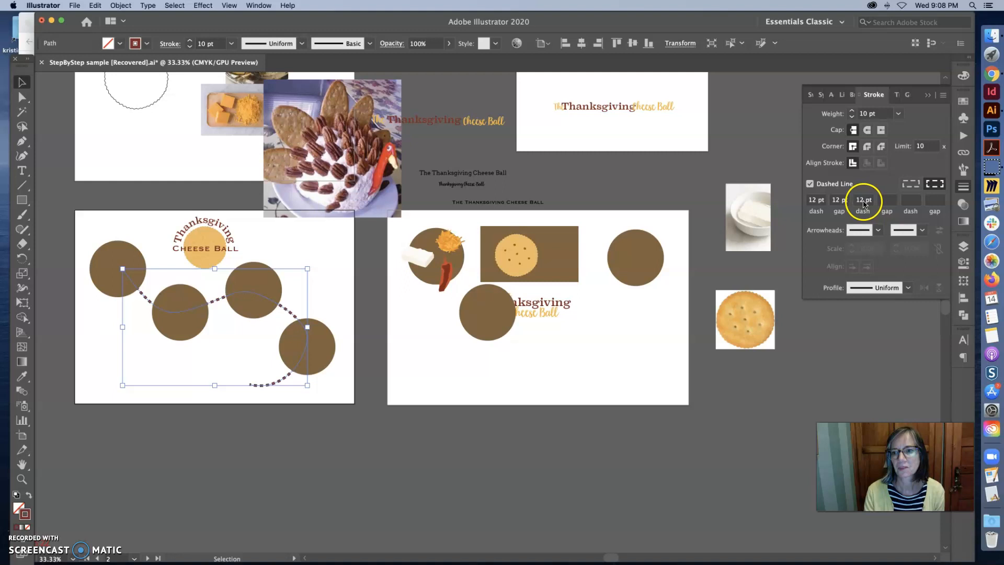
Change the curved path's dash pattern to a 20 pt dash, 12 pt gap and 20 pt dash
left_click_drag(820, 199, 796, 198)
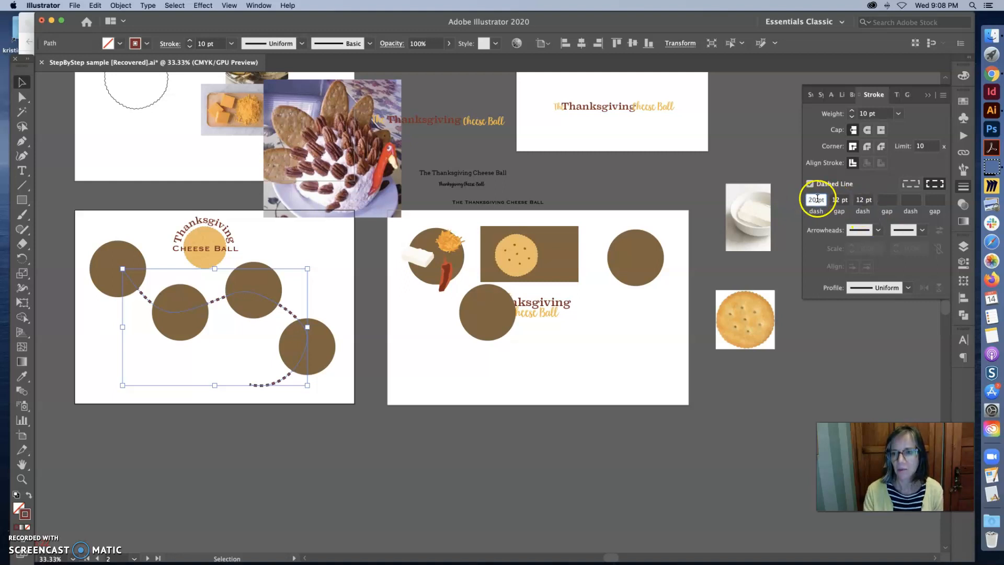
left_click(862, 199)
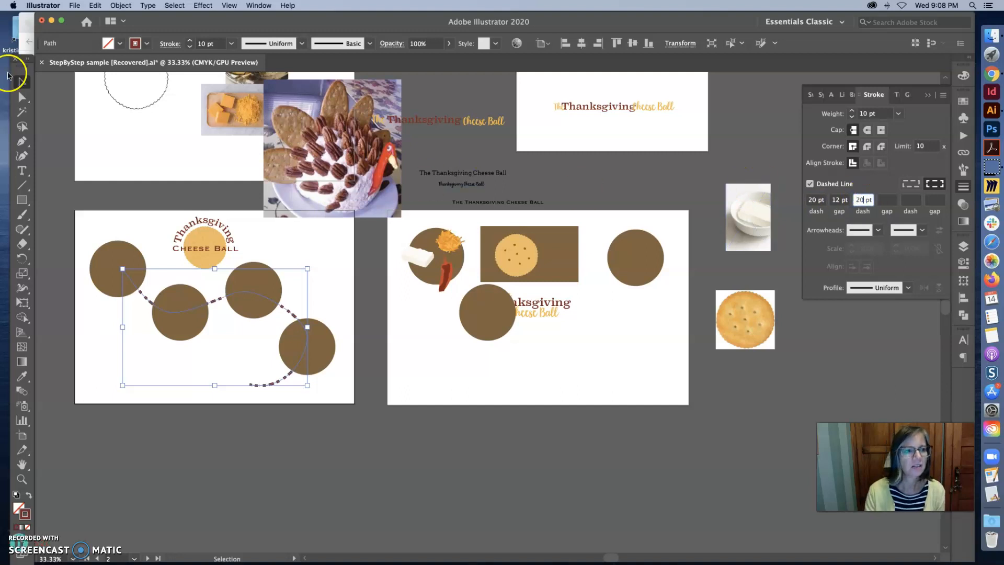
left_click(296, 298)
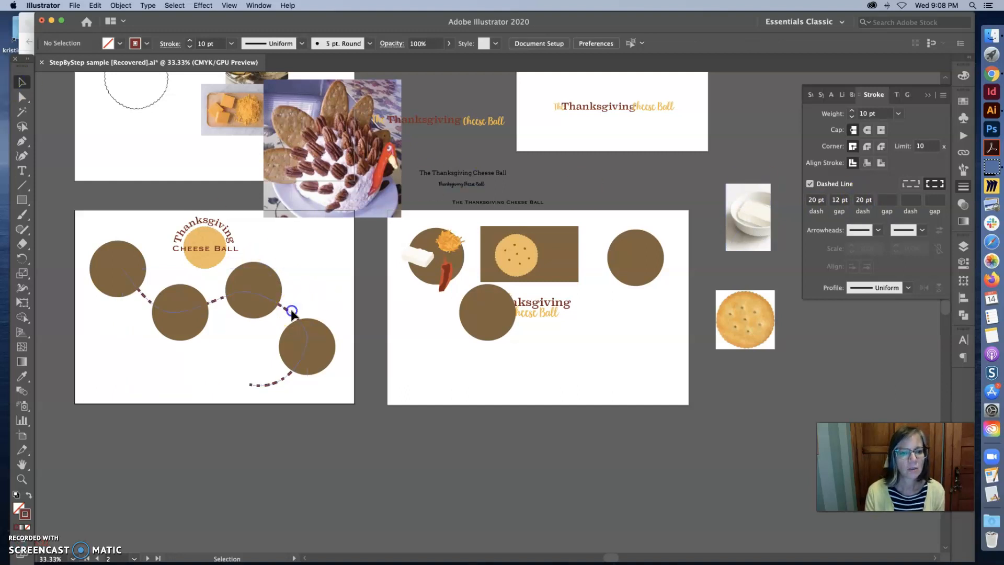
left_click(292, 312)
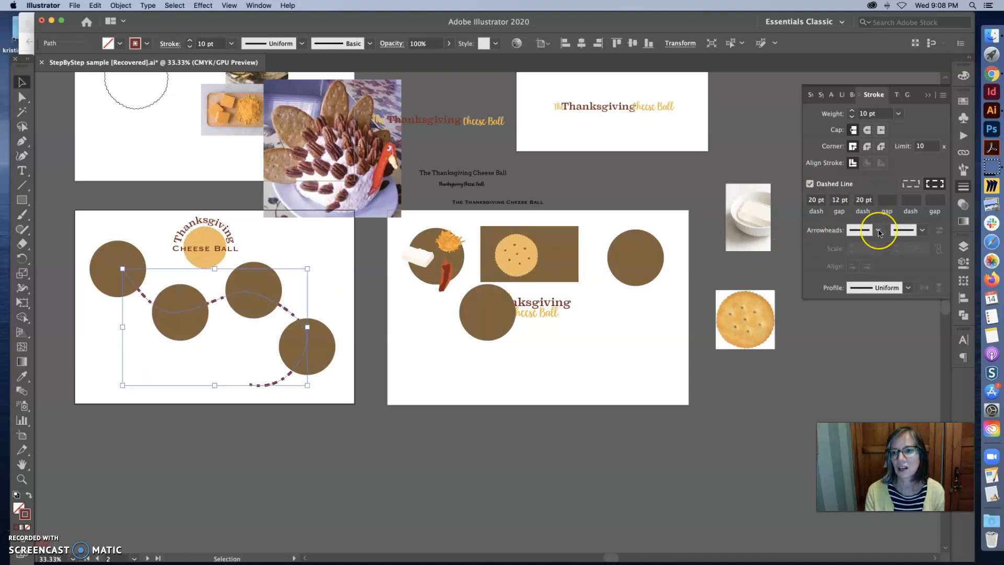
Examine the width profile and arrowhead options available for the dashed curved path
left_click(816, 191)
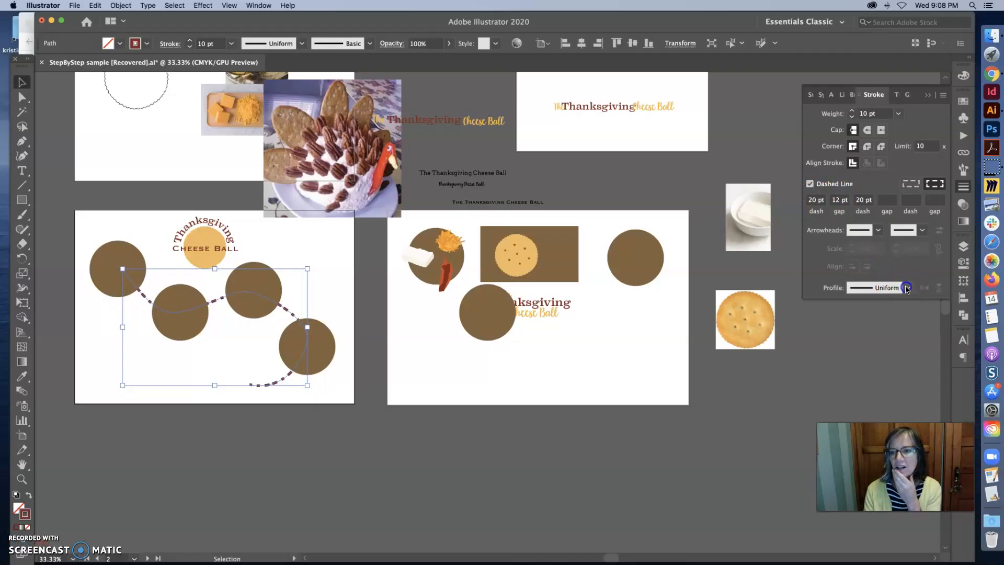
left_click(906, 289)
left_click(907, 289)
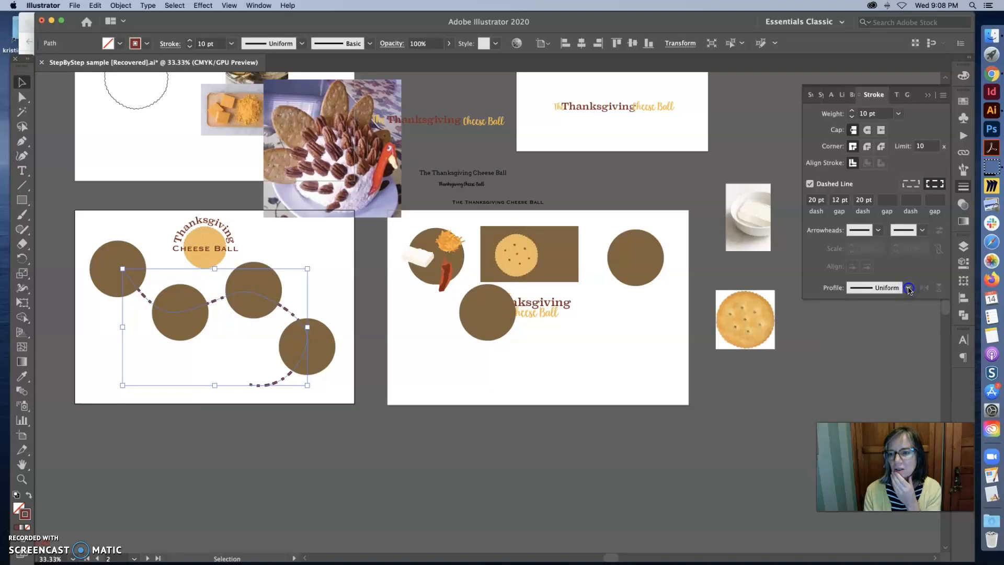
left_click(909, 289)
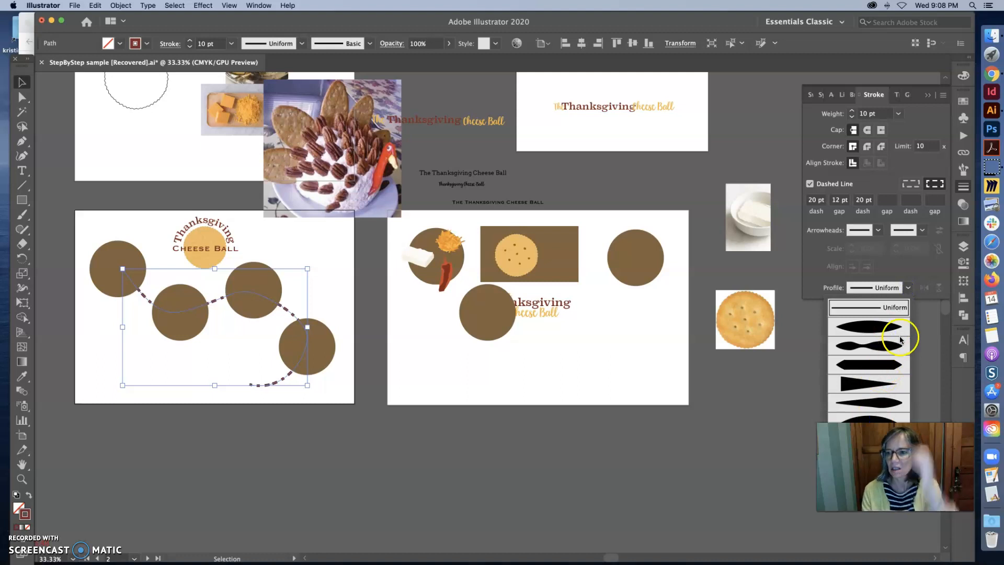
left_click(875, 232)
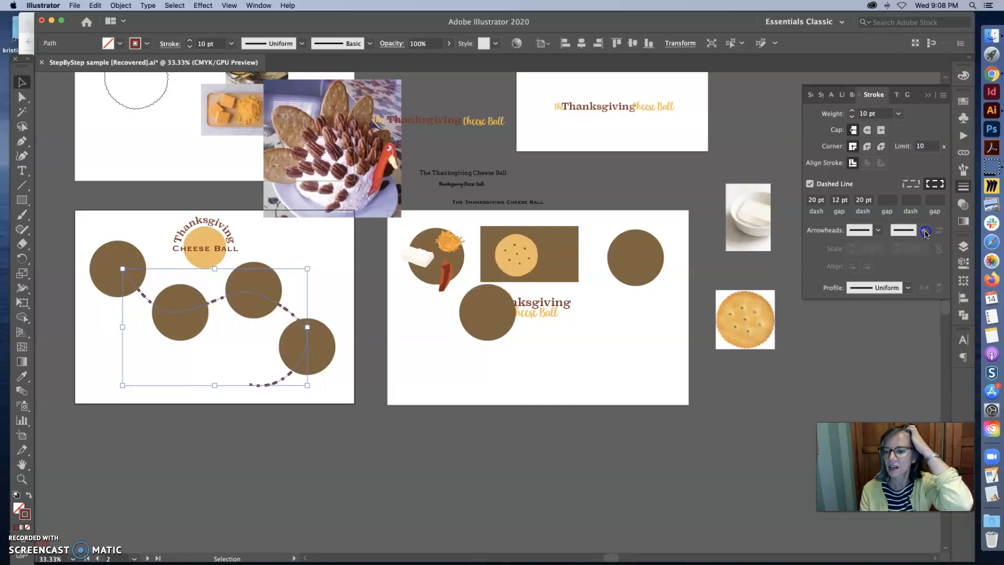
left_click(925, 231)
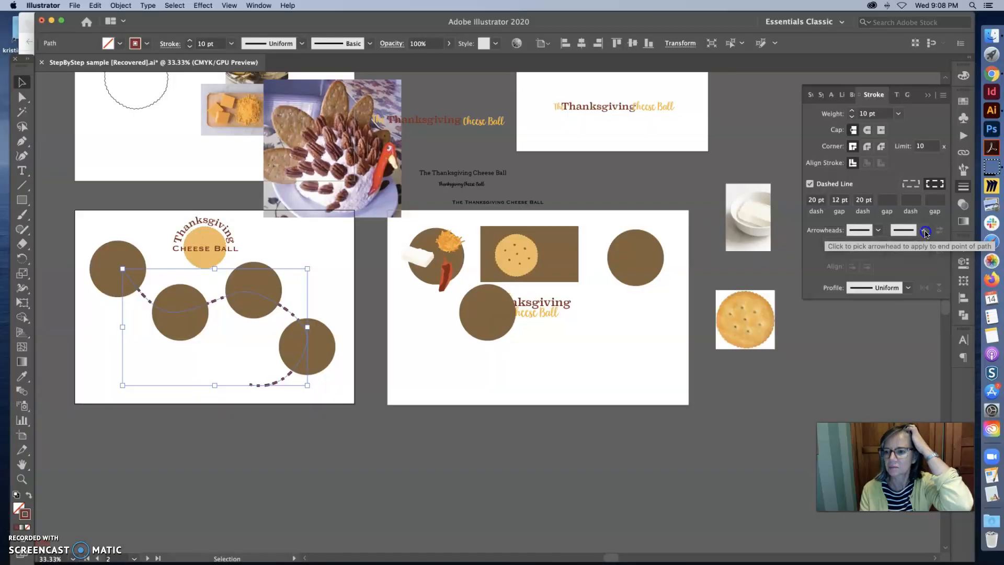
left_click(879, 231)
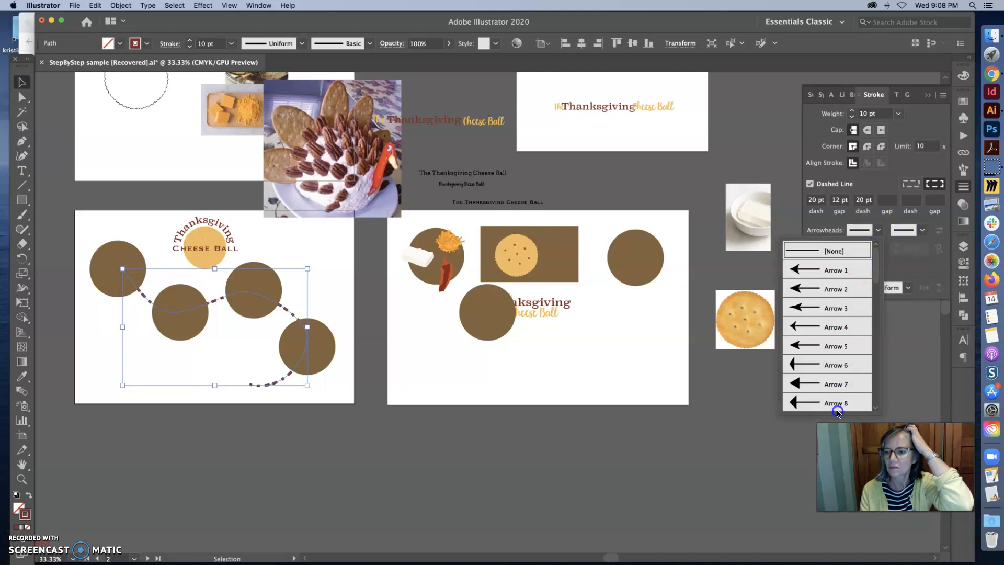
left_click_drag(877, 254, 874, 200)
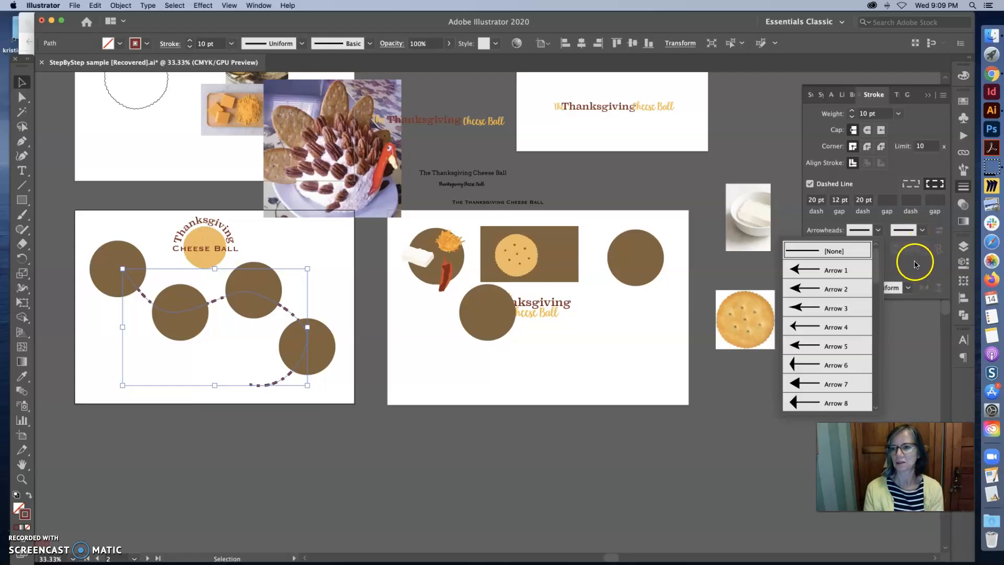
left_click(916, 264)
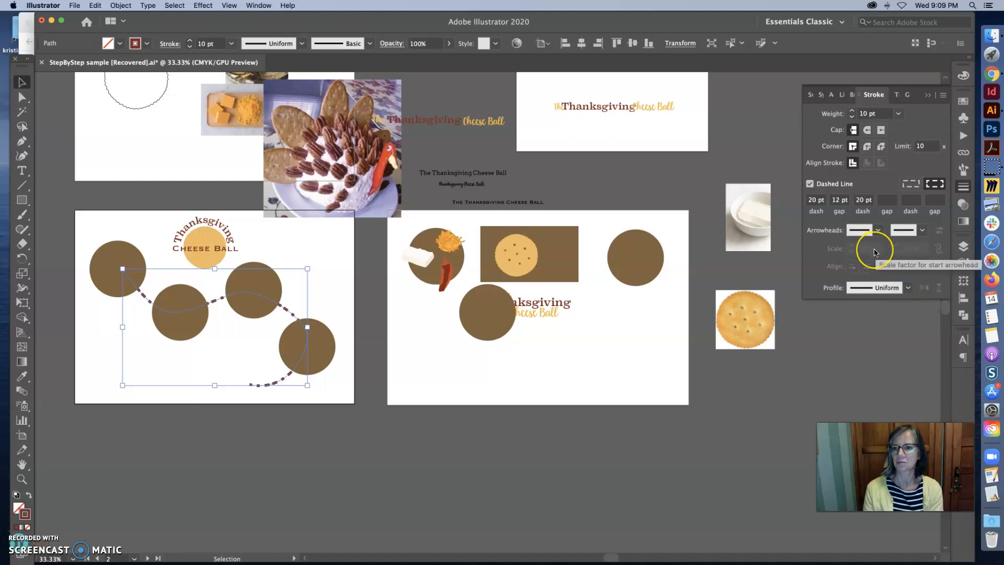
Preserve the curved path's exact dash and gap lengths, and adjust its anchor points to reshape the curve between the brown circles
left_click(905, 186)
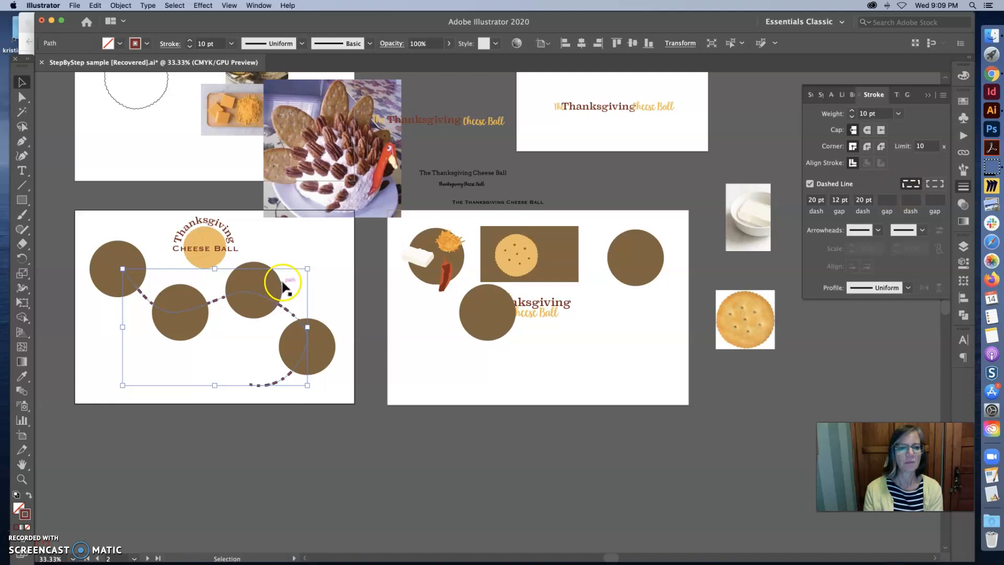
left_click(325, 275)
left_click(21, 98)
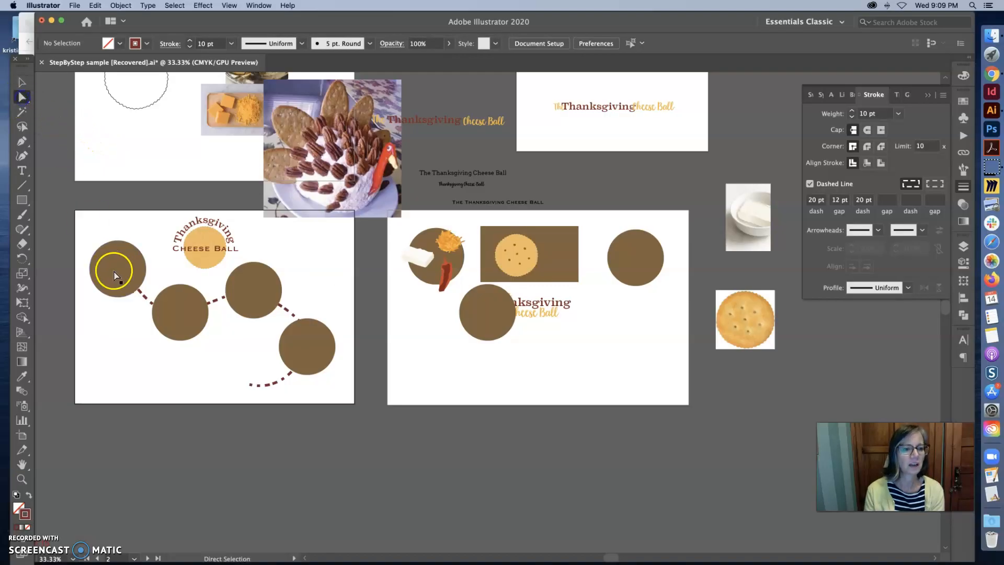
left_click(217, 300)
left_click(306, 334)
left_click_drag(306, 317, 315, 303)
left_click_drag(173, 312, 180, 317)
left_click(243, 291)
left_click_drag(244, 291, 249, 288)
left_click(324, 306)
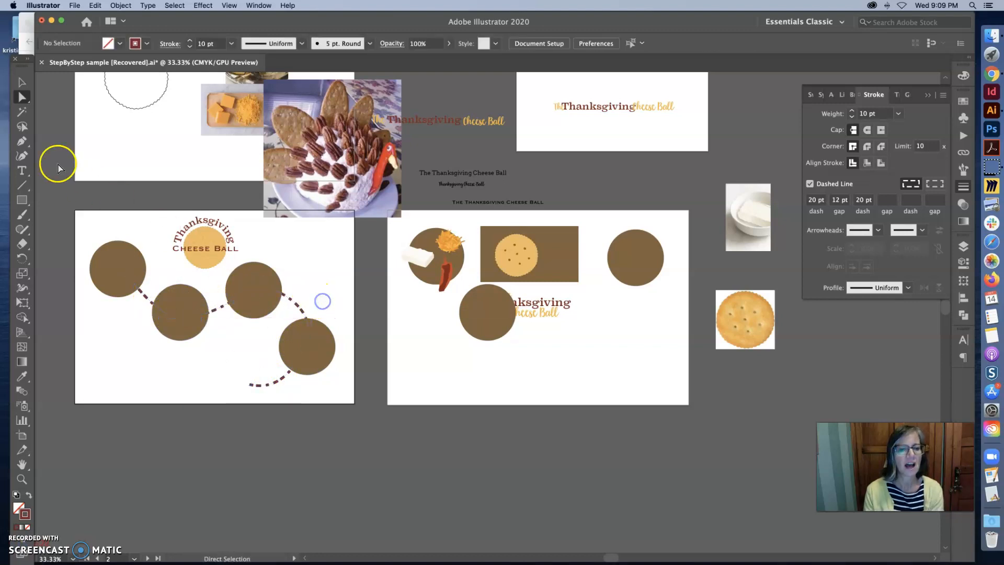
Shift the arched Thanksgiving Cheese Ball title and its cracker circle slightly left, toward the first brown circle
left_click(22, 82)
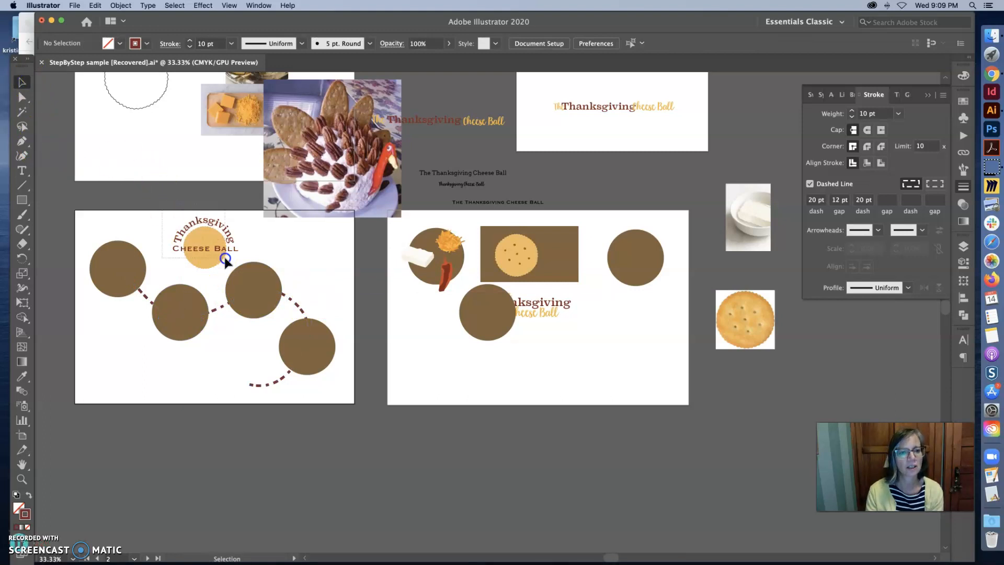
left_click_drag(224, 265, 197, 260)
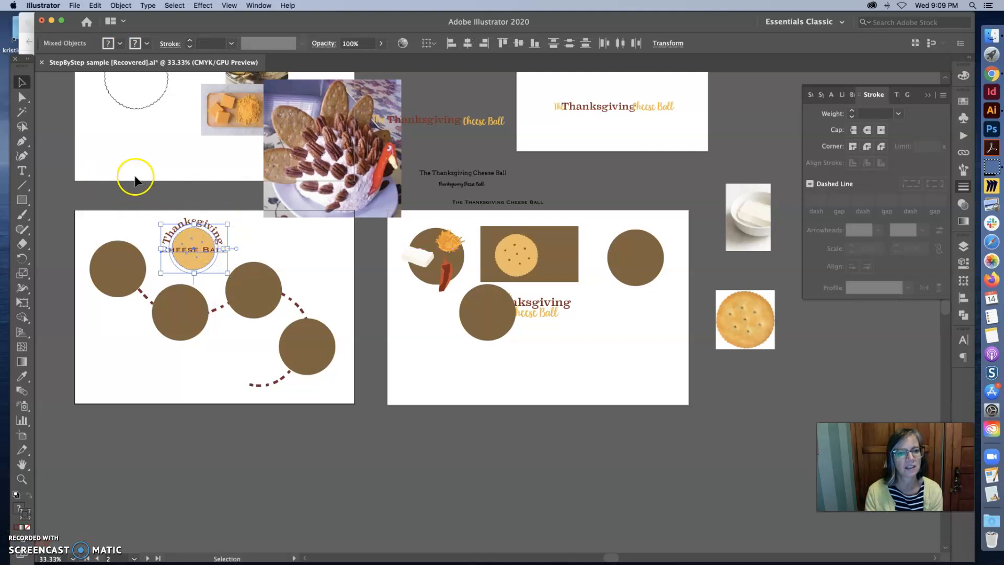
left_click(175, 190)
Enlarge the second brown circle on the path to about 4.14 in across and nudge it slightly up and left
left_click(197, 337)
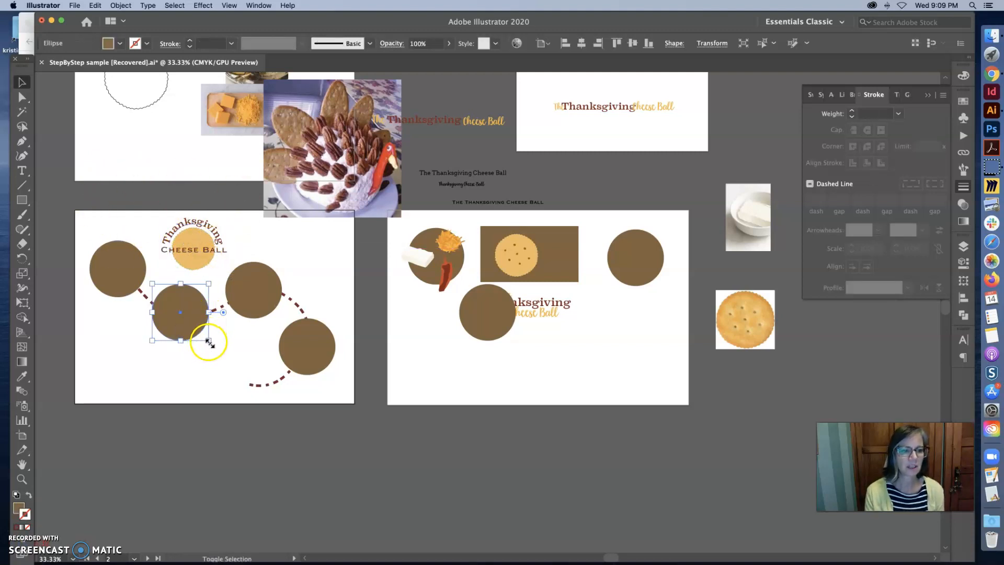
left_click_drag(208, 342, 219, 352)
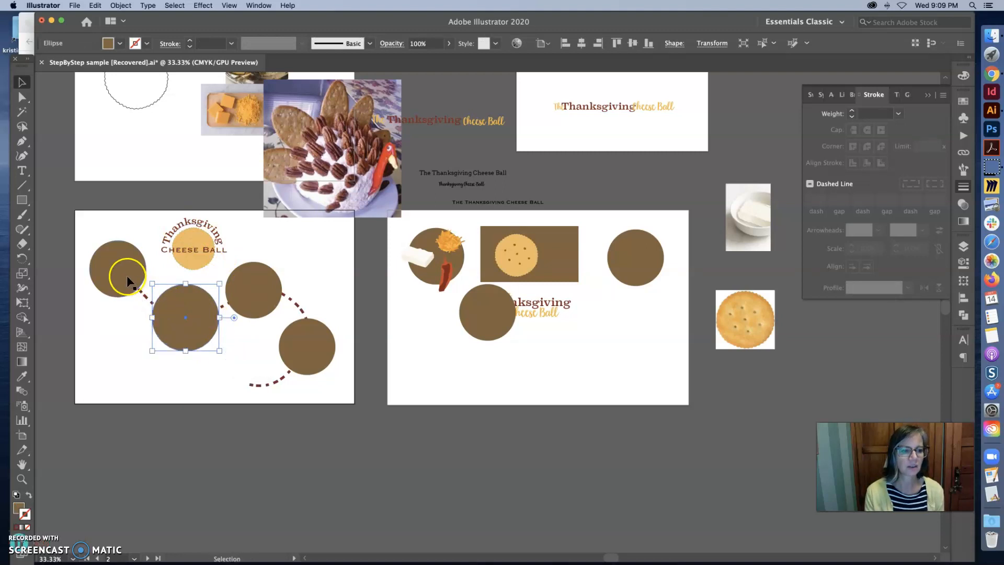
left_click_drag(219, 349, 226, 356)
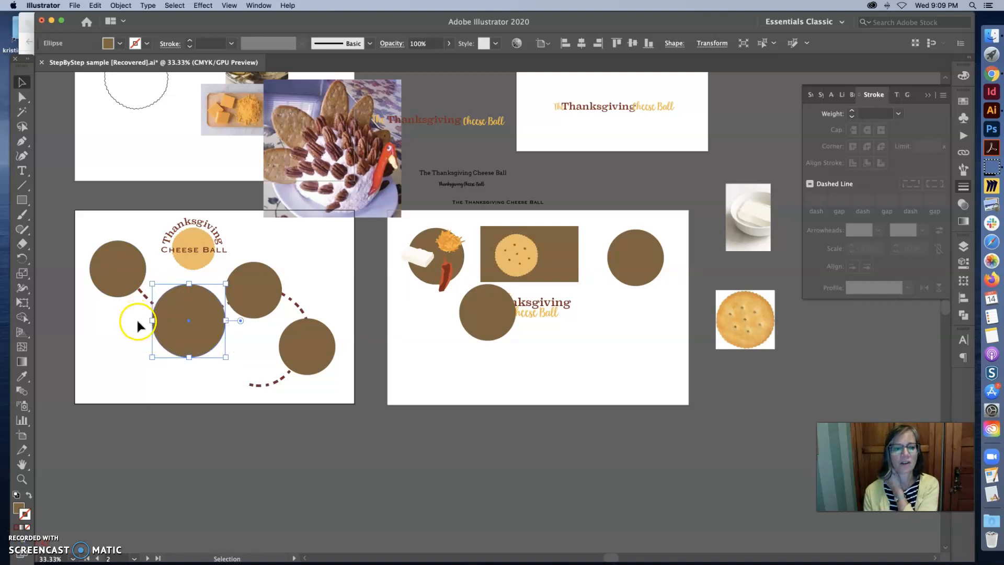
left_click_drag(175, 322, 172, 320)
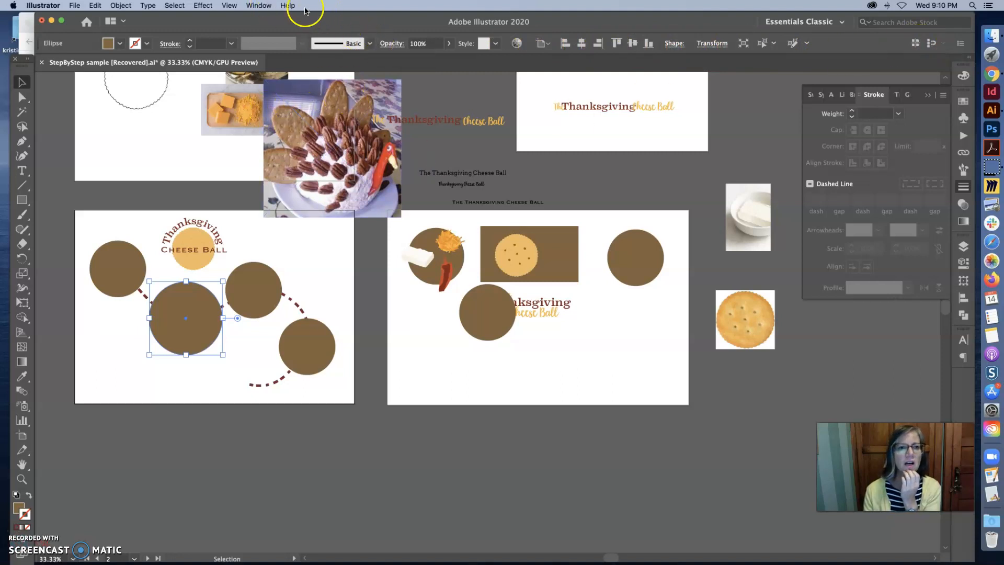
Set the second brown circle's width and height to 4 in each
left_click(257, 5)
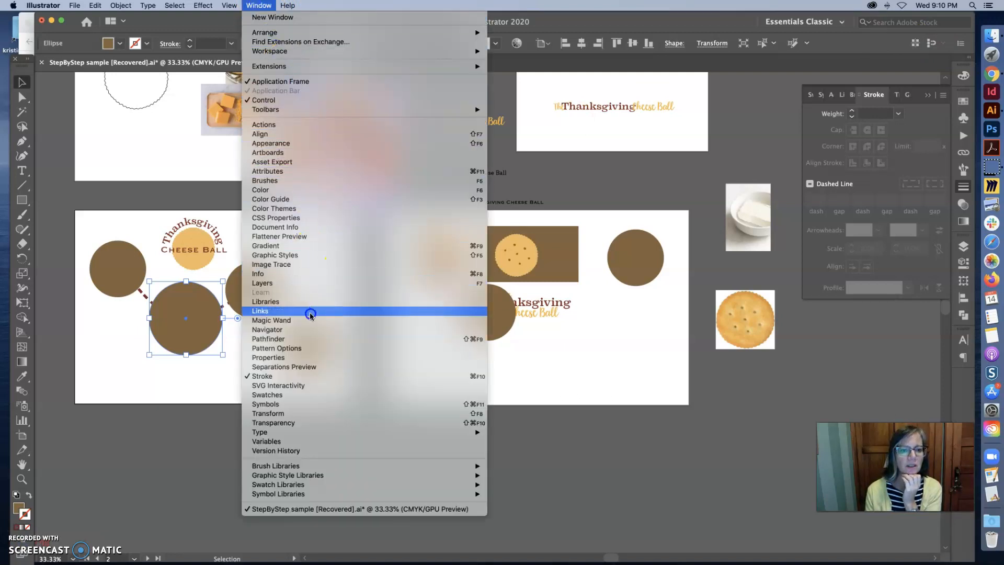
left_click(310, 358)
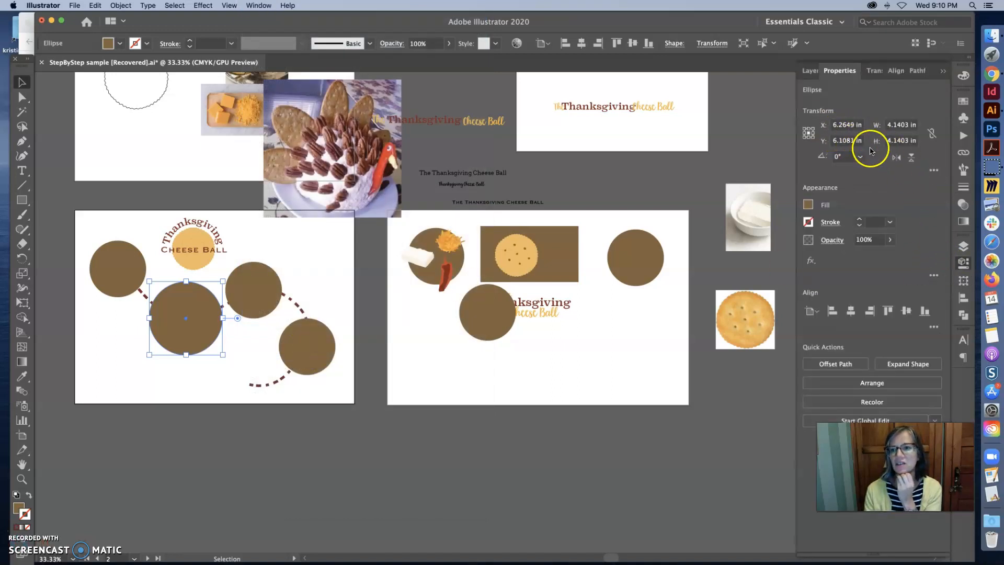
left_click(890, 125)
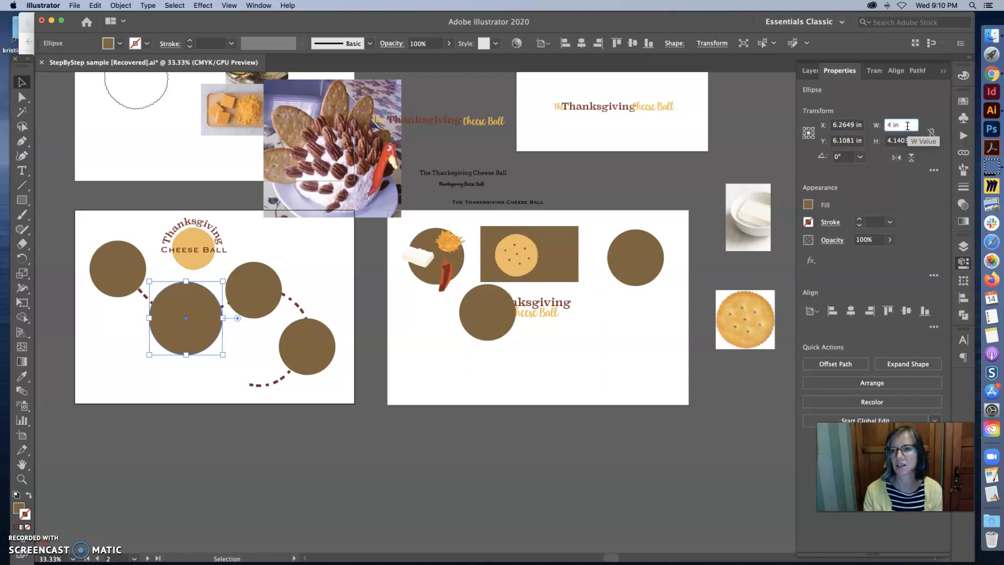
left_click(914, 139)
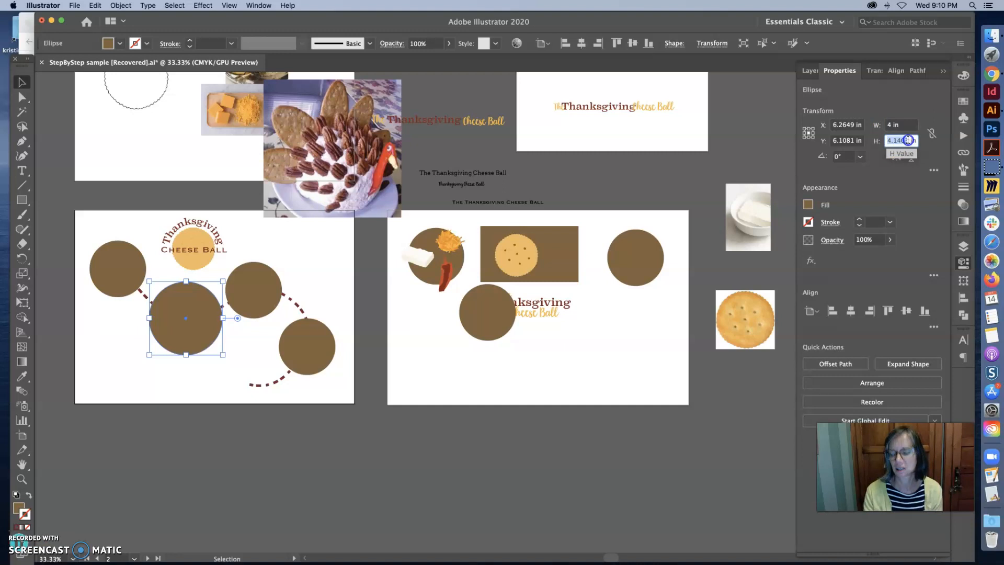
left_click(334, 255)
left_click(247, 283)
left_click(321, 350, "shift")
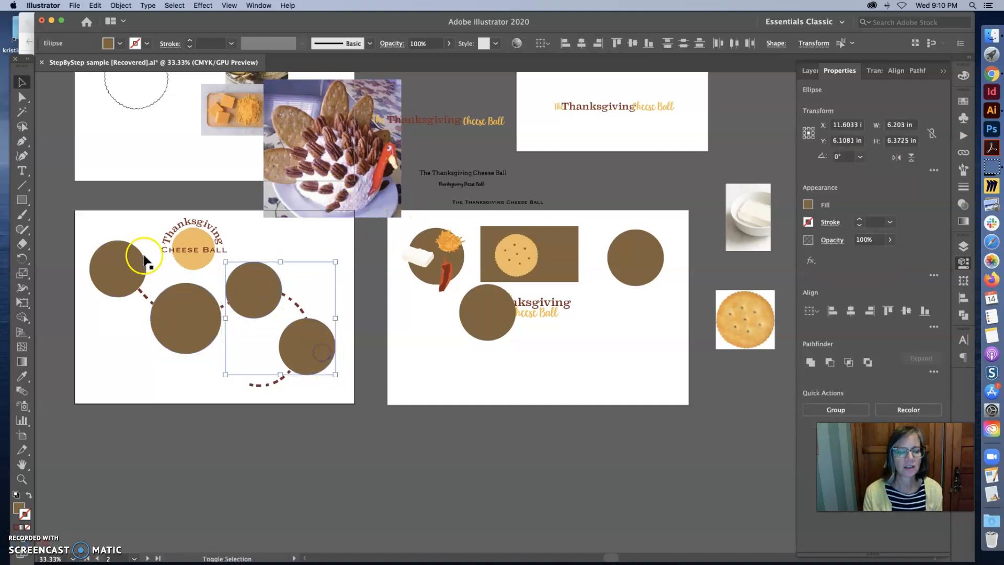
left_click(131, 259, "shift")
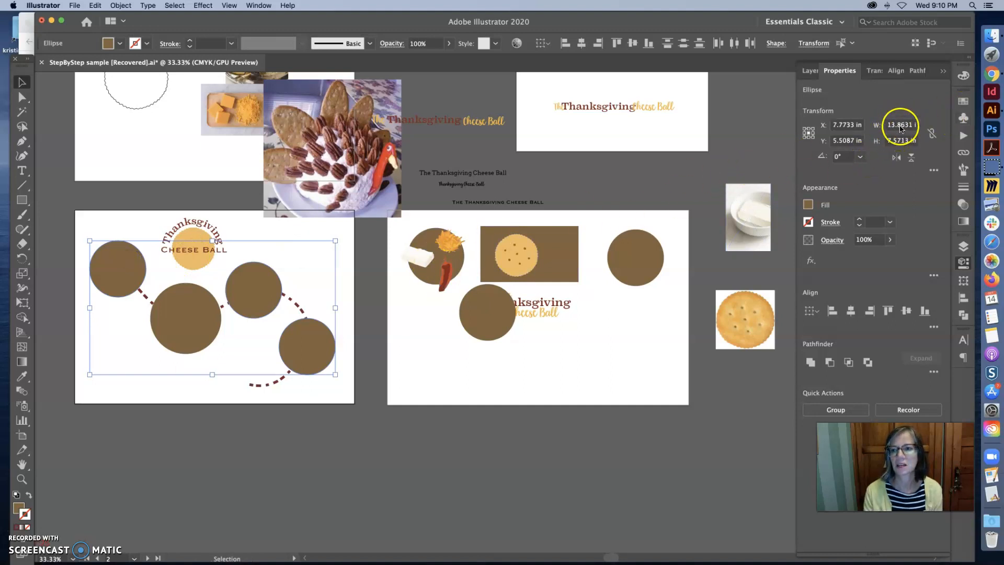
left_click(334, 265)
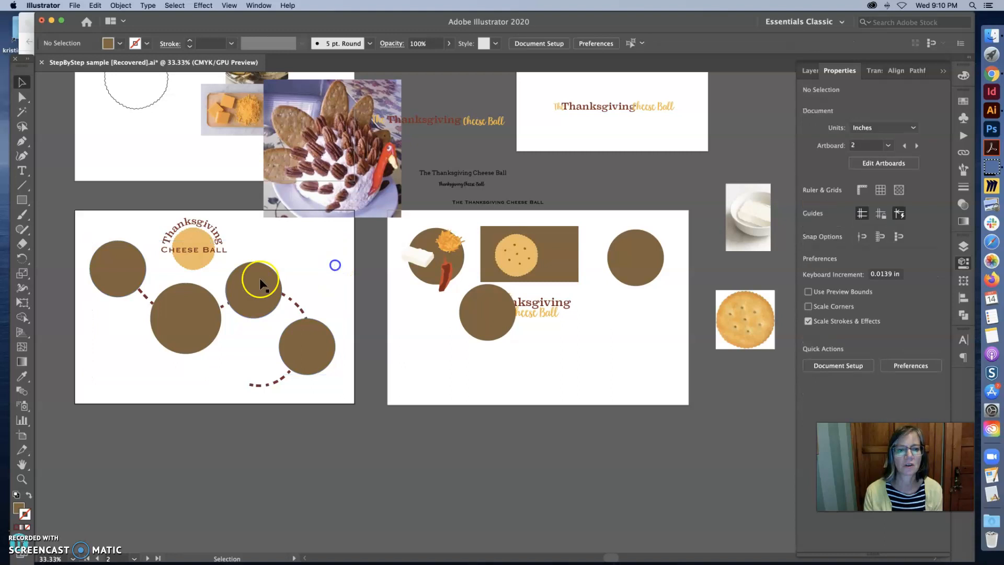
Set the width and height of the first brown circle on the path to 4 in each
left_click(129, 272)
left_click(904, 126)
type("4")
key("Tab")
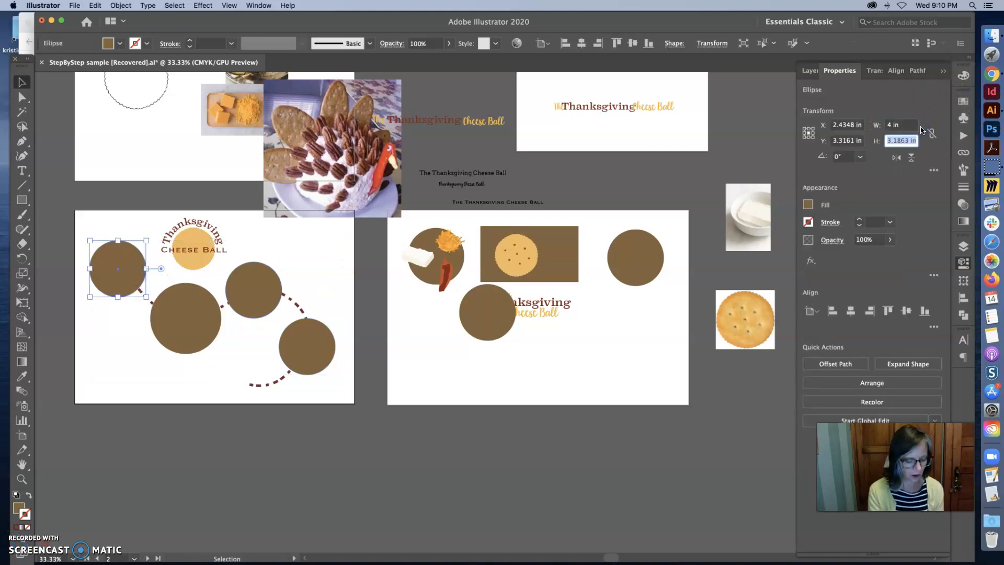
type("4")
key("Return")
Delete the two smaller brown circles at the far end of the dashed path
left_click(242, 297)
left_click(311, 335, "shift")
key("Delete")
Duplicate the two 4 in circles and place the copies over the upper and lower bends of the path's far end
left_click(202, 324)
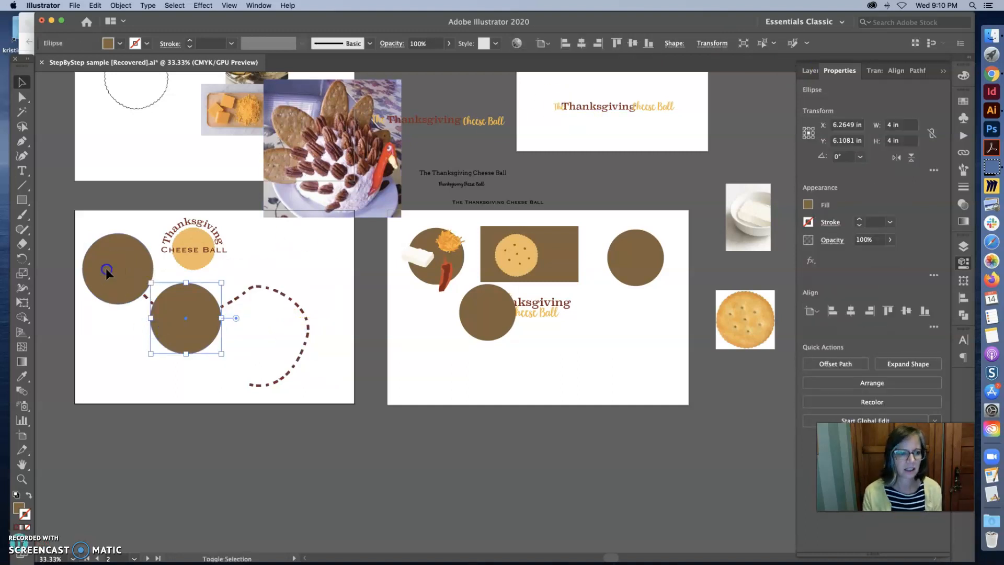
left_click(106, 267, "shift")
key("super+c")
key("super+v")
left_click_drag(453, 288, 263, 288)
left_click(368, 395)
left_click_drag(348, 354, 311, 375)
left_click_drag(282, 296, 280, 287)
Recolor all four circles on the dashed path orange with CMYK values C 0, M 69, Y 78, K 0
left_click(102, 261, "shift")
left_click(167, 315, "shift")
left_click(283, 282, "shift")
left_click(312, 372, "shift")
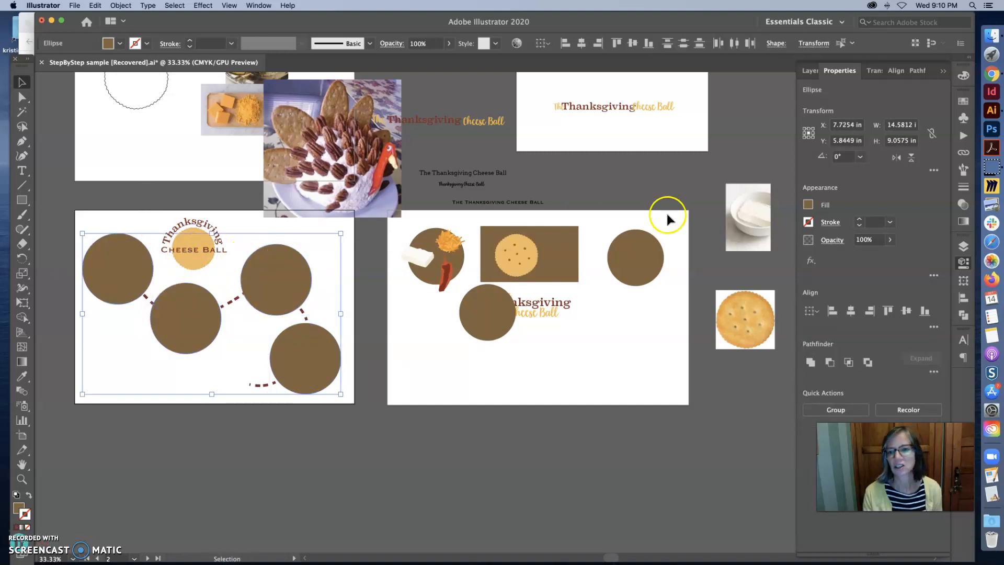
left_click(964, 77)
left_click(806, 99)
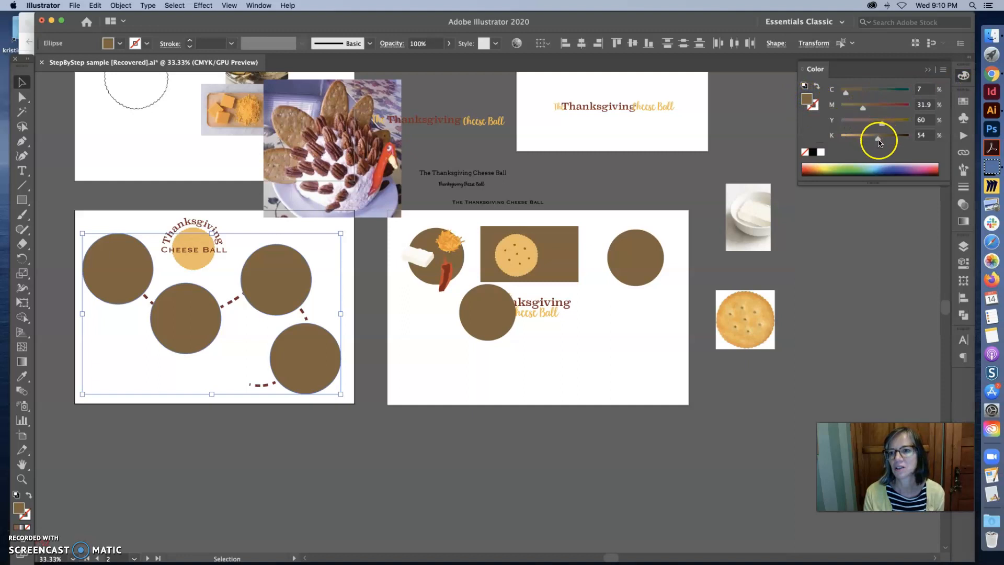
left_click_drag(878, 137, 839, 137)
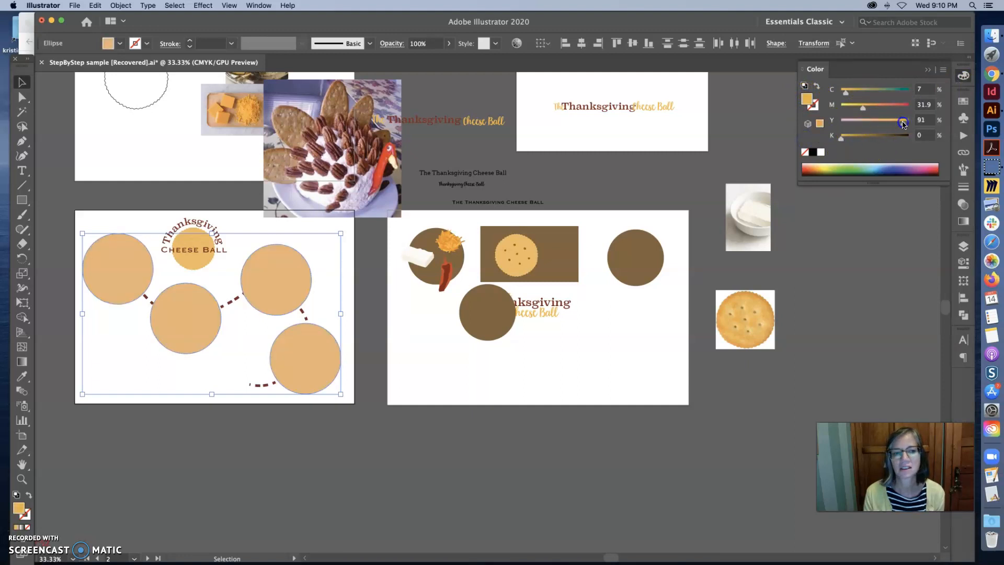
mouse_move(875, 114)
left_mouse_down()
mouse_move(840, 94)
mouse_move(891, 124)
left_mouse_up()
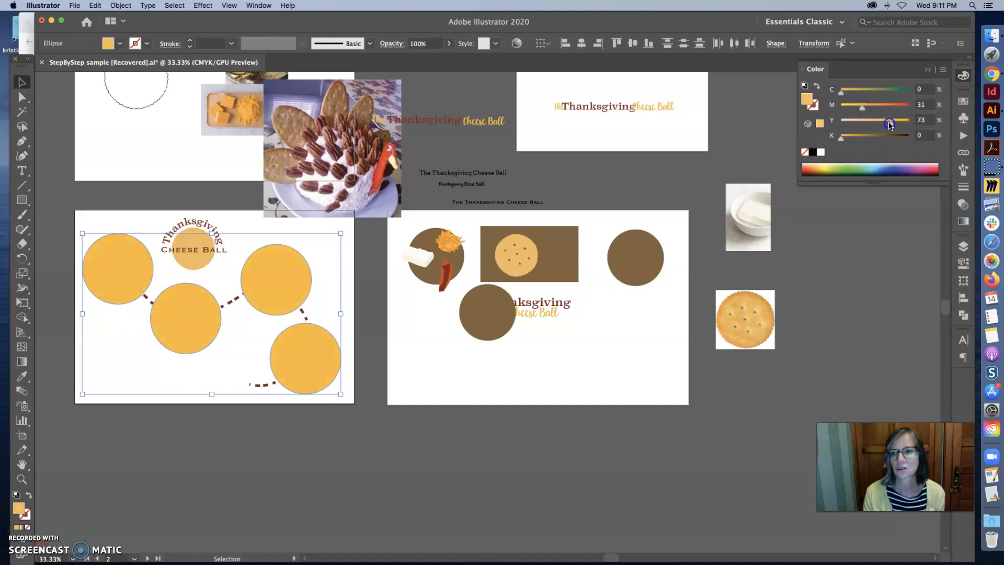
left_click(862, 109)
left_click_drag(858, 108, 888, 110)
left_click(375, 245)
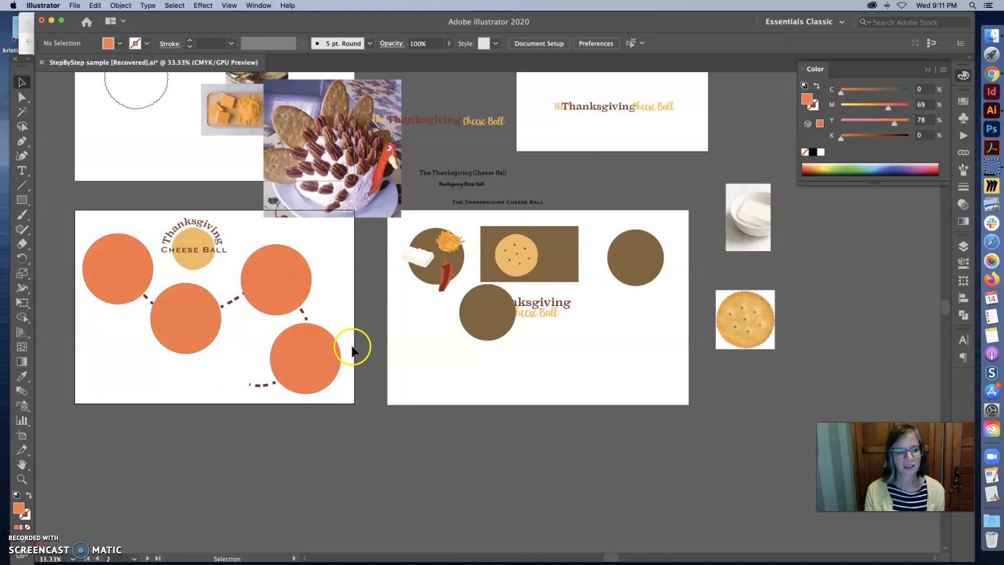
Move the brown circle covering the stacked title off the artboard, and shift the cracker drawing slightly within the brown rectangle
left_click_drag(509, 315, 676, 454)
left_click(515, 251)
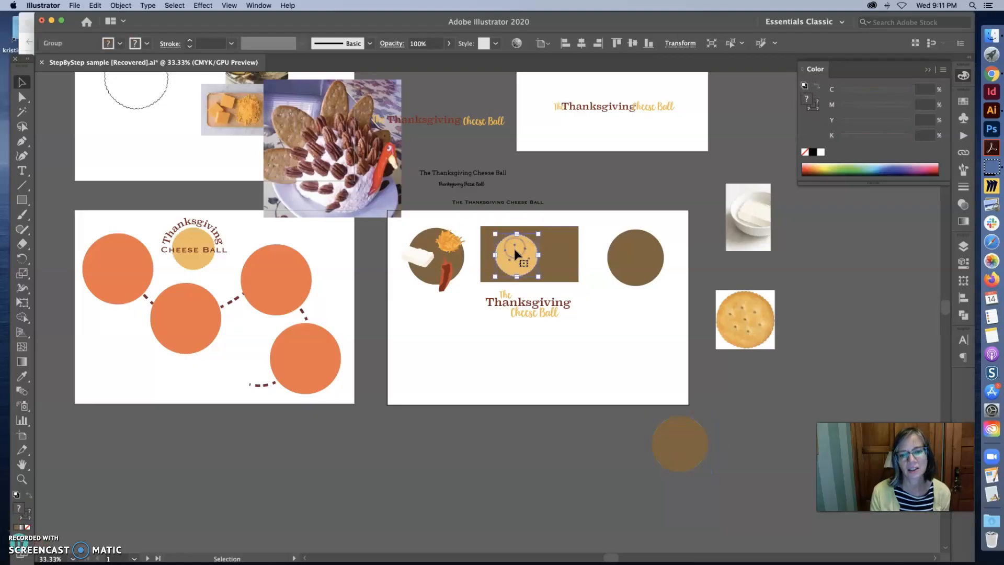
left_click_drag(516, 250, 522, 245)
left_click(572, 335)
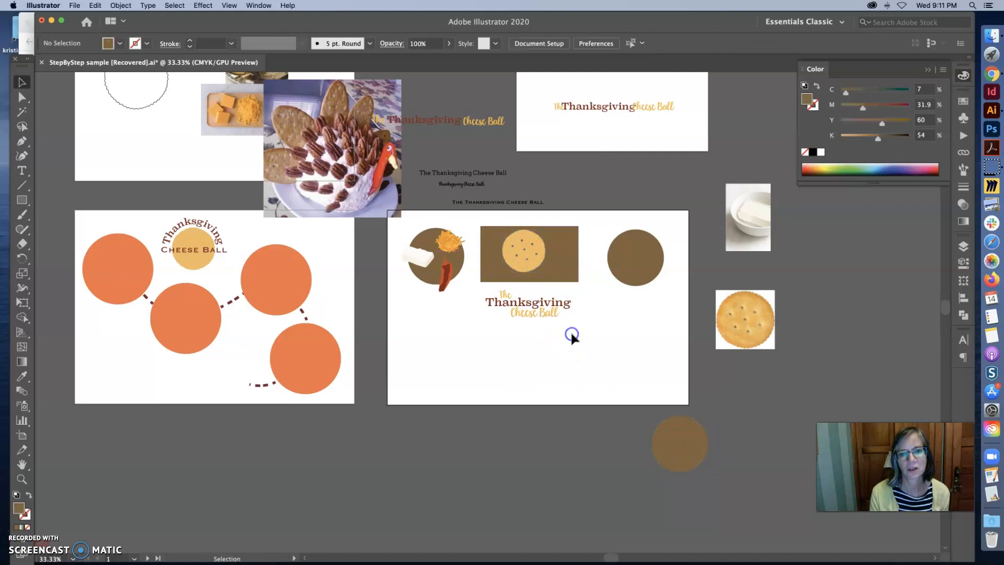
Move the turkey cheese ball photo onto the empty canvas below the two recipe artboards
left_click_drag(371, 188, 413, 535)
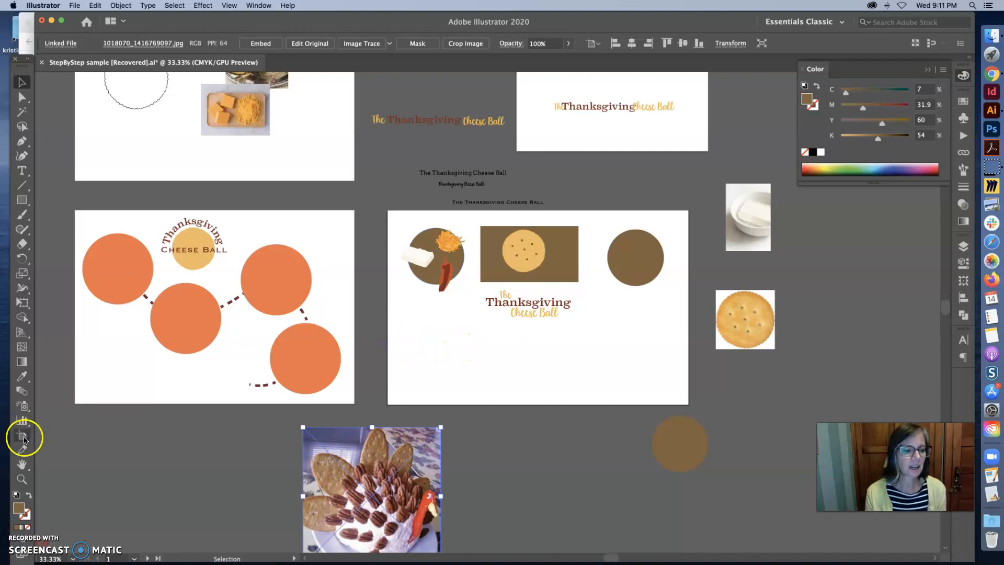
left_click(395, 370)
Try a height of 14 in for the artboard holding the brown shapes, and undo the resize
left_click(19, 435)
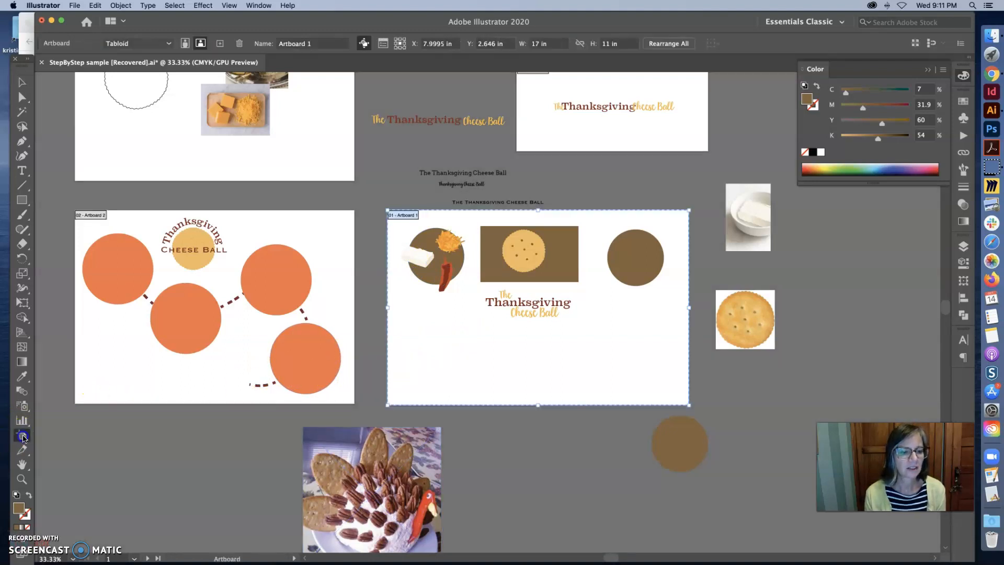
double_click(22, 436)
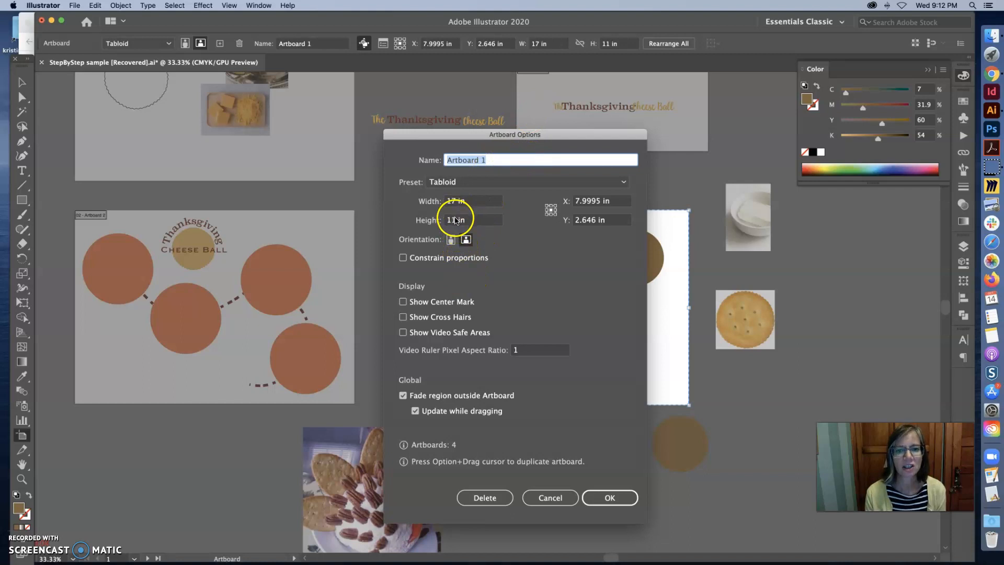
left_click(455, 220)
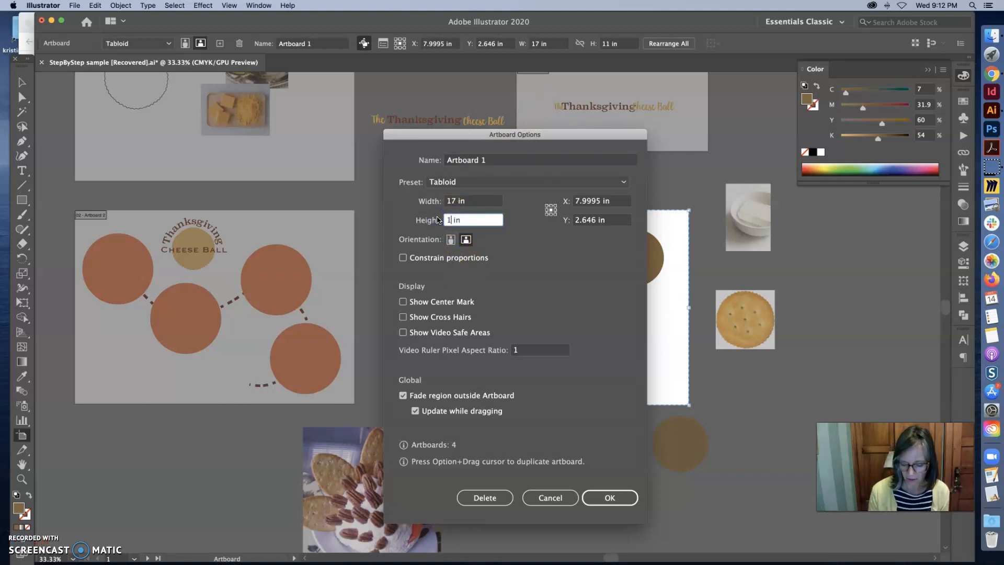
left_click(610, 496)
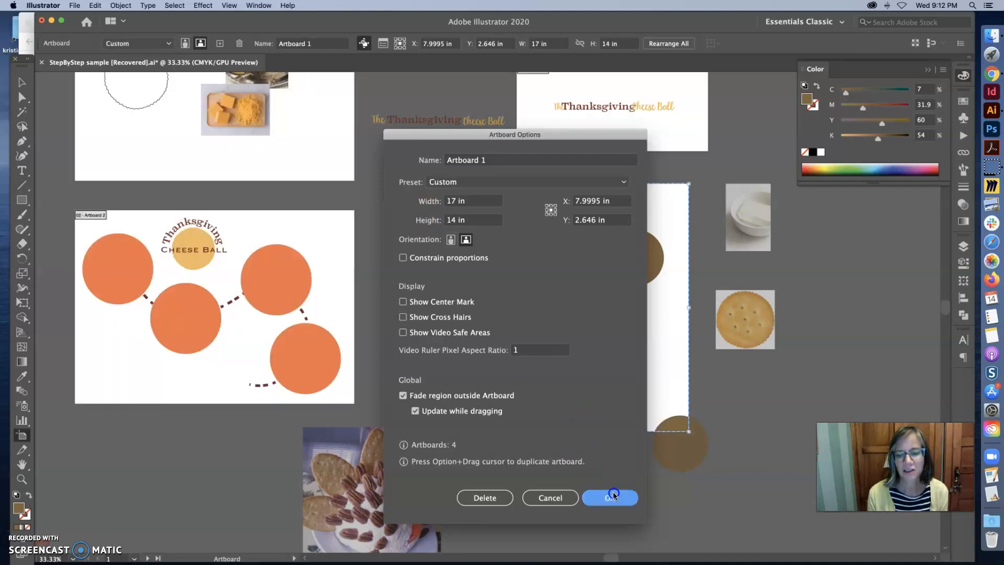
key("super+z")
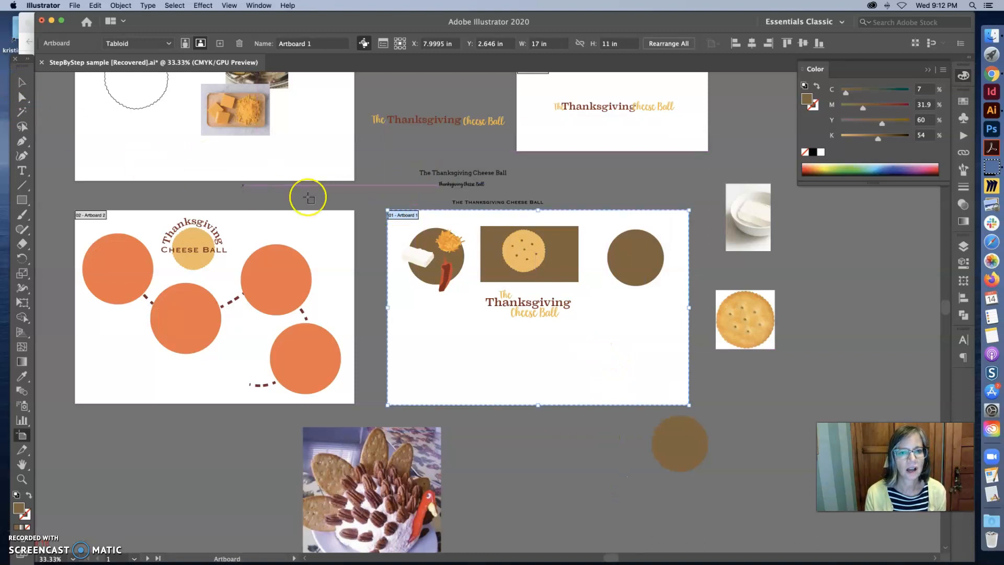
Try enlarging the same artboard from its upper-left corner, undo it, and enlarge it from the upper-right corner to about 17.9 × 13 in
left_click_drag(387, 209, 341, 151)
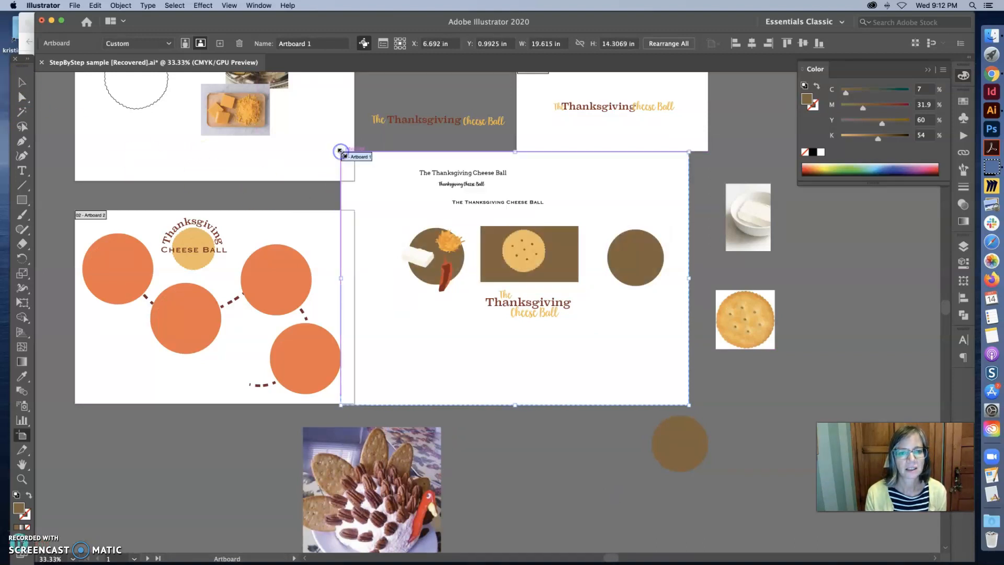
key("super+z")
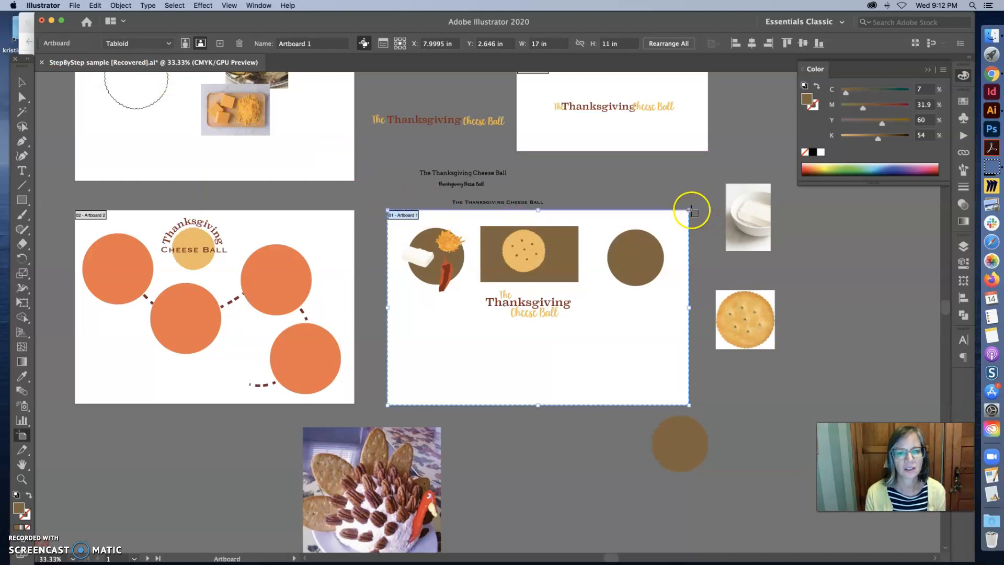
left_click_drag(690, 211, 706, 175)
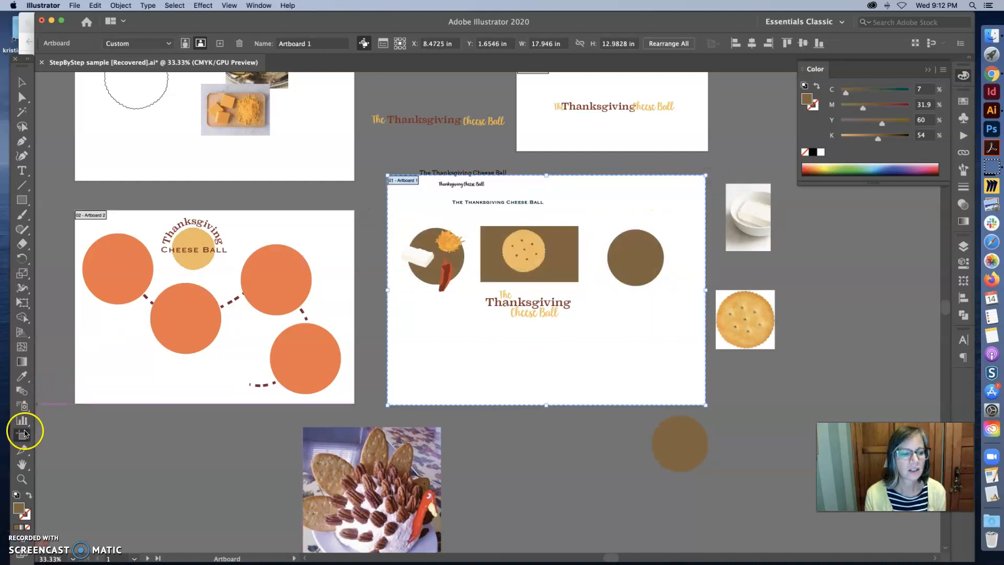
Apply the Tabloid preset to the enlarged artboard and leave artboard editing
double_click(22, 434)
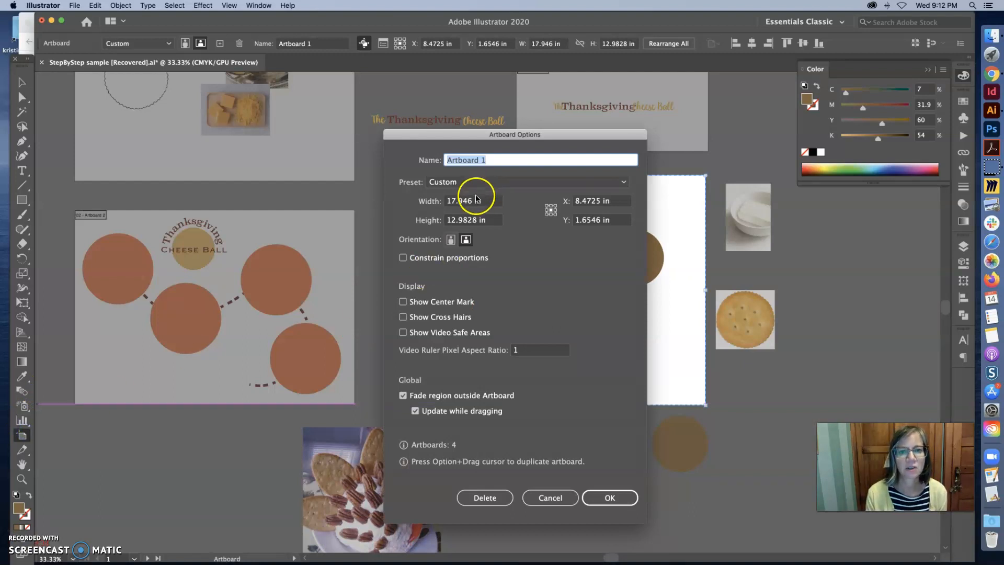
left_click(482, 181)
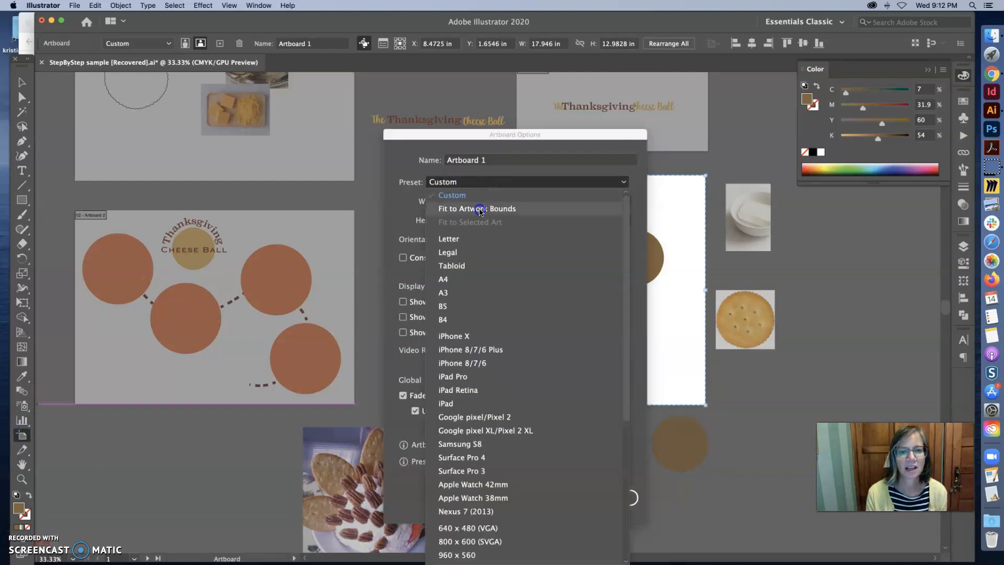
left_click(476, 265)
left_click(610, 497)
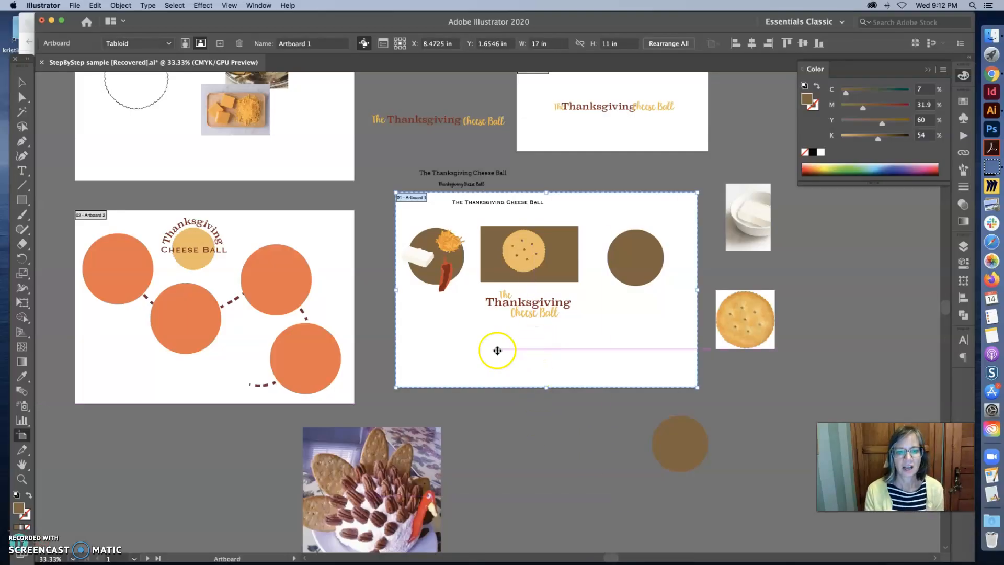
left_click(22, 82)
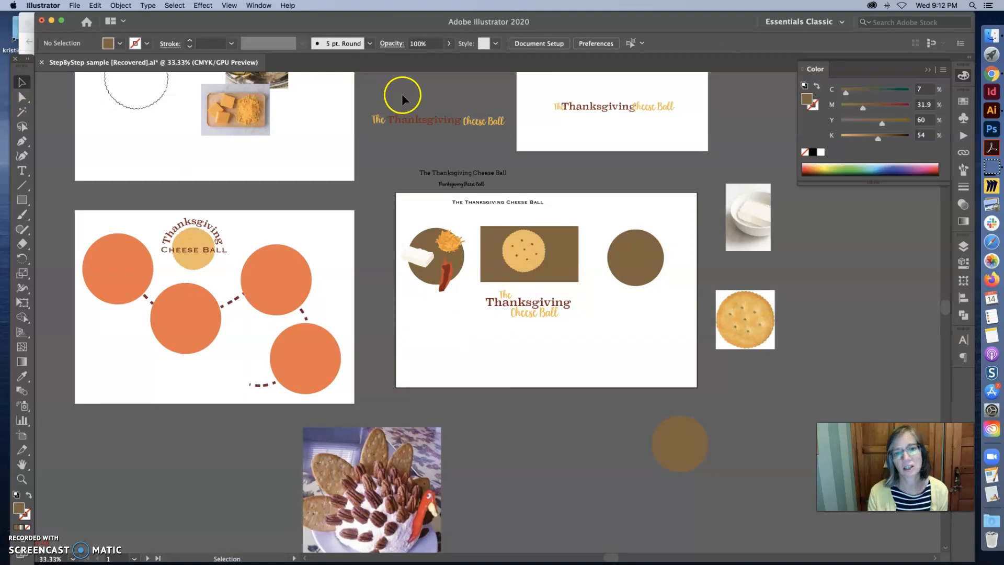
Start a new landscape Tabloid document, 17 × 11 in, with 5 artboards
left_click(74, 5)
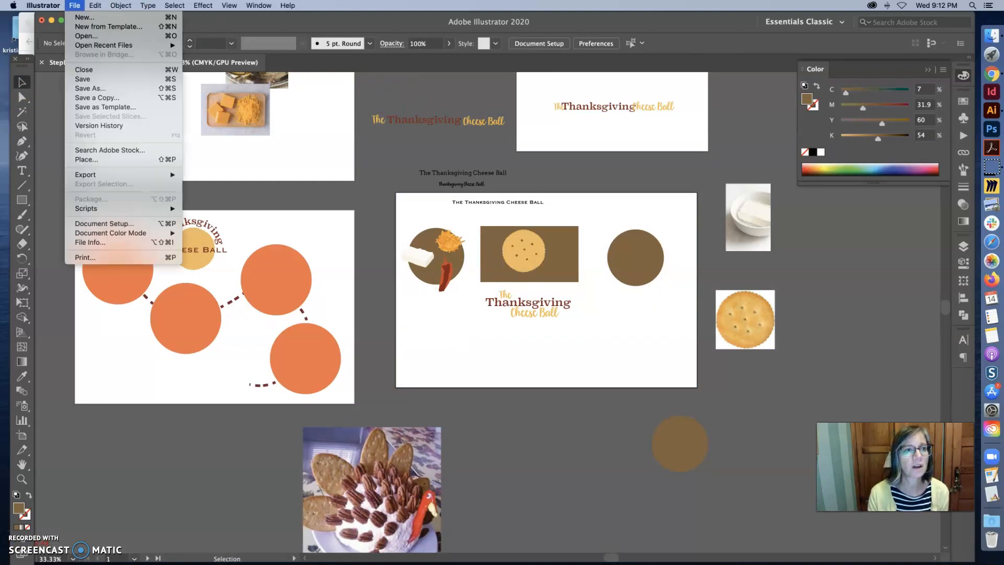
left_click(79, 18)
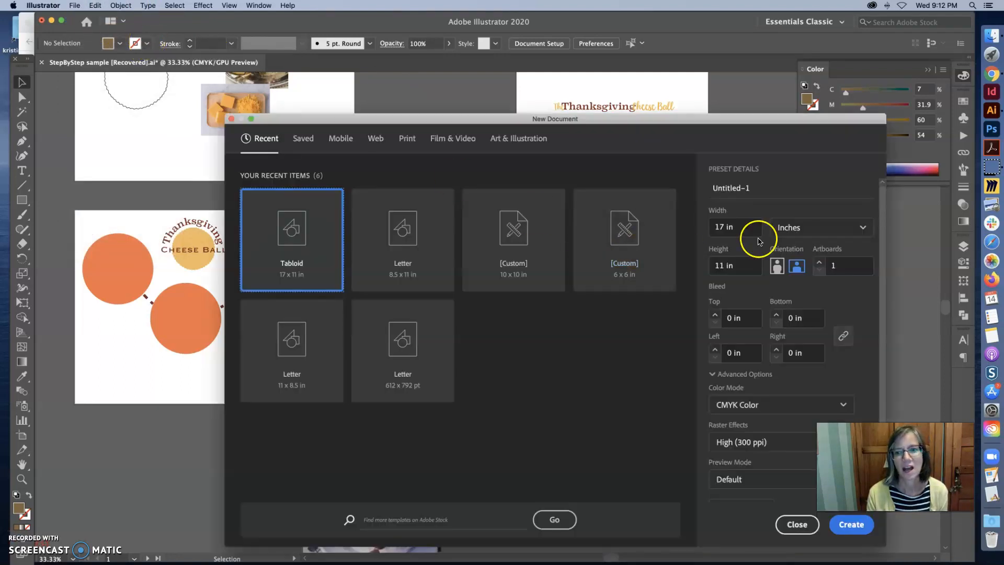
left_click(821, 265)
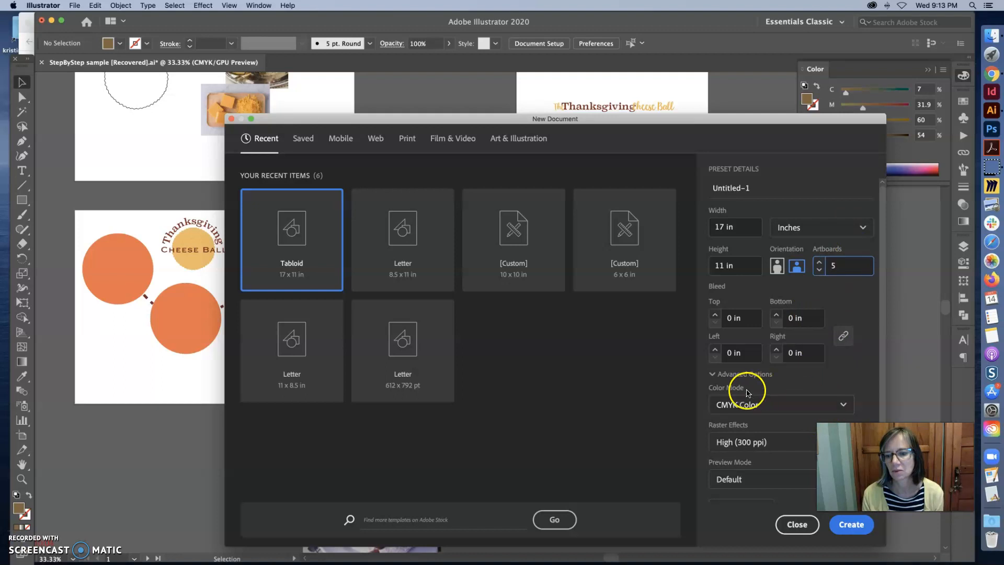
Set the spacing between the new document's artboards to 2 in and create the document
scroll(813, 467, "down", 1)
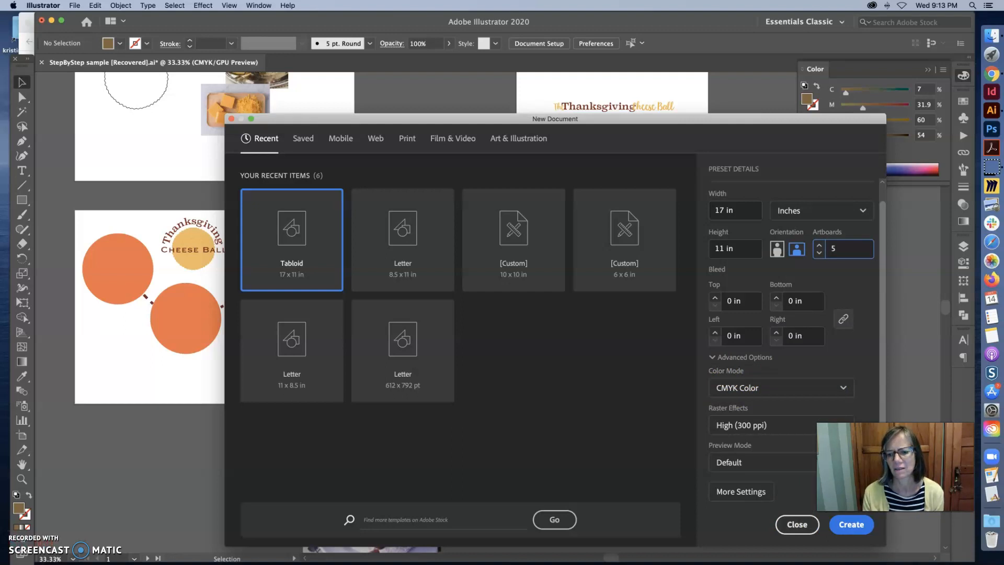
left_click(748, 495)
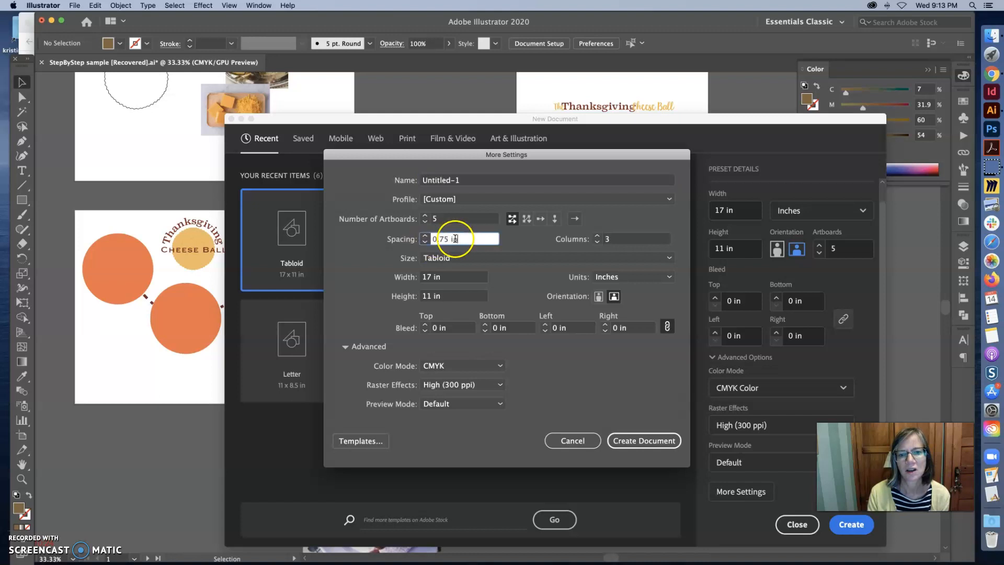
left_click_drag(449, 239, 425, 238)
type("2")
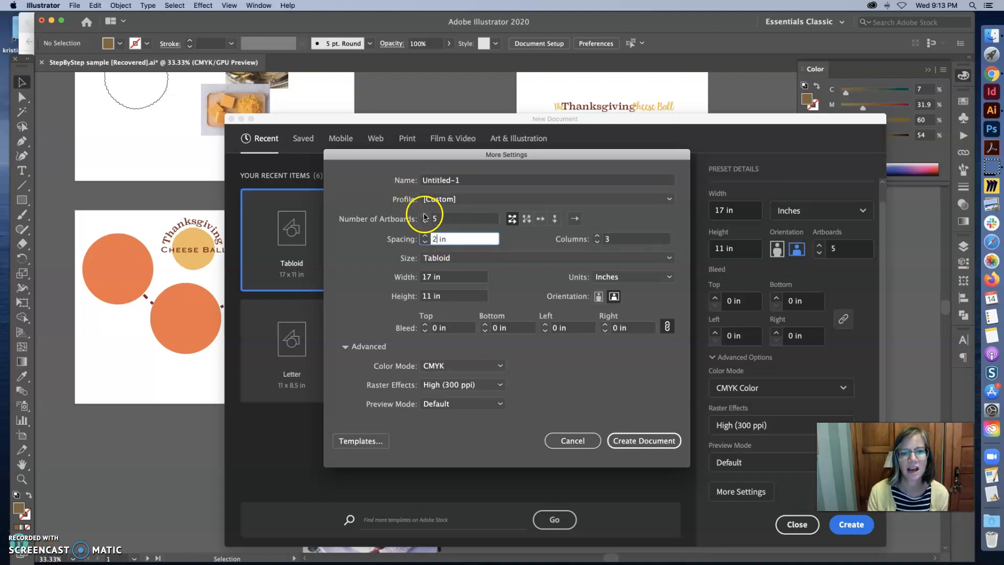
left_click(425, 215)
left_click(642, 440)
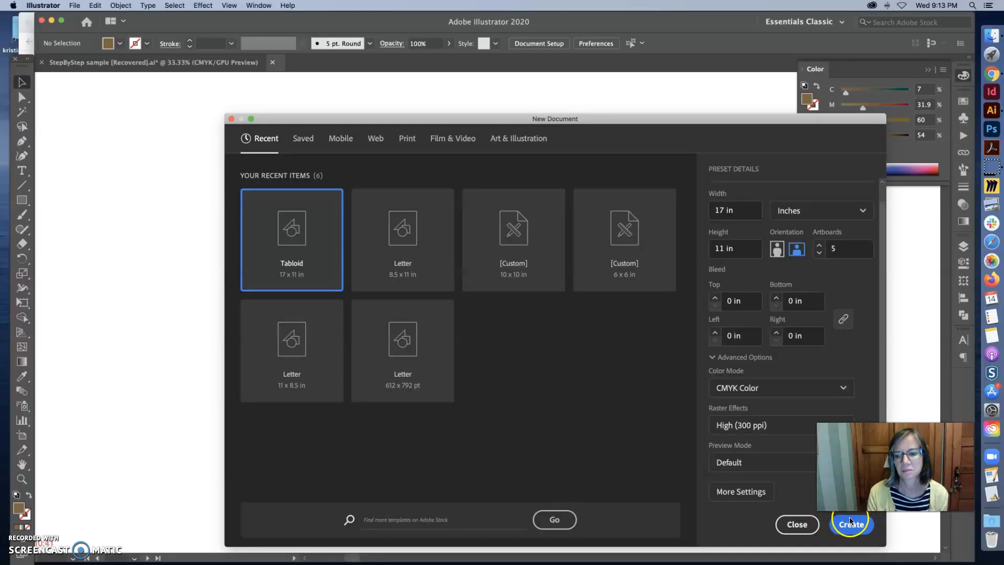
left_click(851, 524)
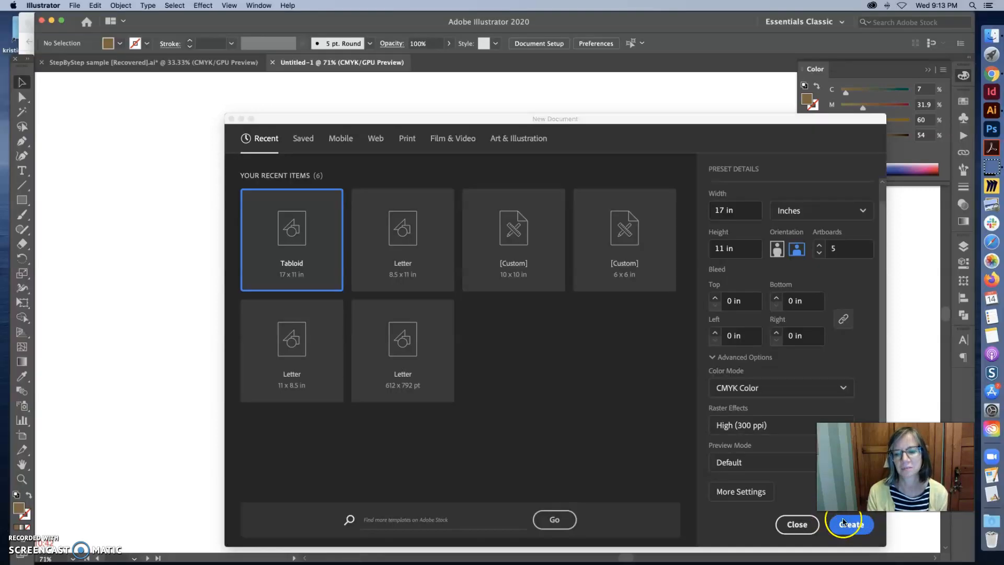